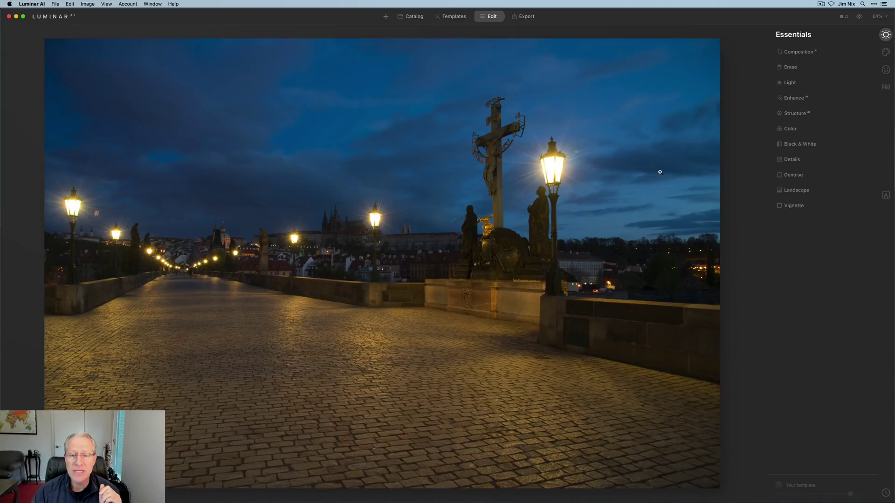
Crop the photo to a 16:9 ratio, moving the image down within the frame to keep more of the sky
click(799, 52)
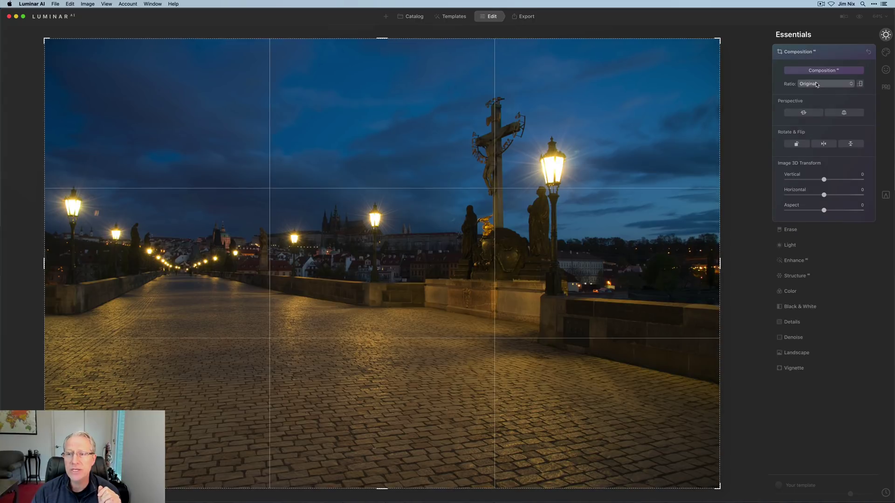
click(814, 83)
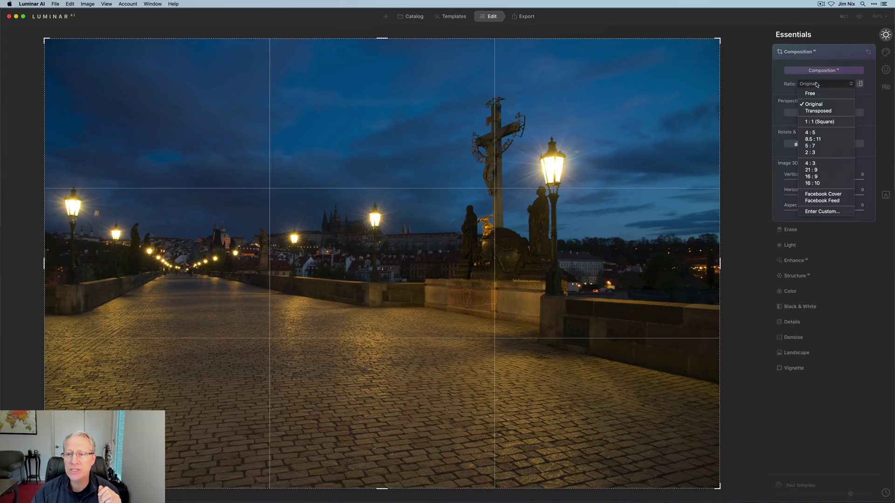
click(813, 177)
drag(444, 262, 444, 269)
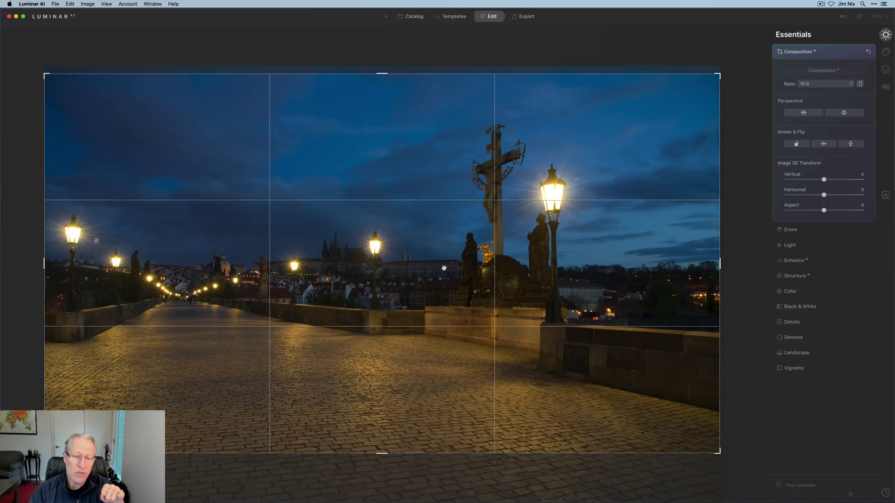
drag(428, 287, 429, 289)
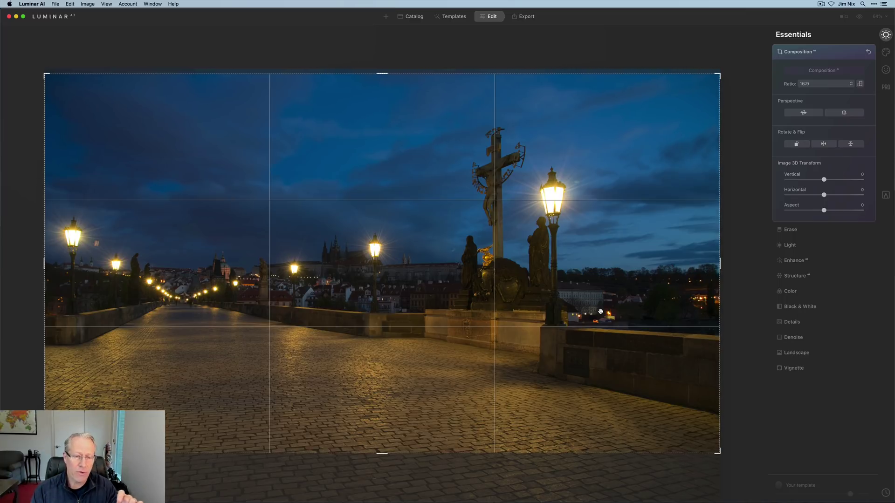
key(Return)
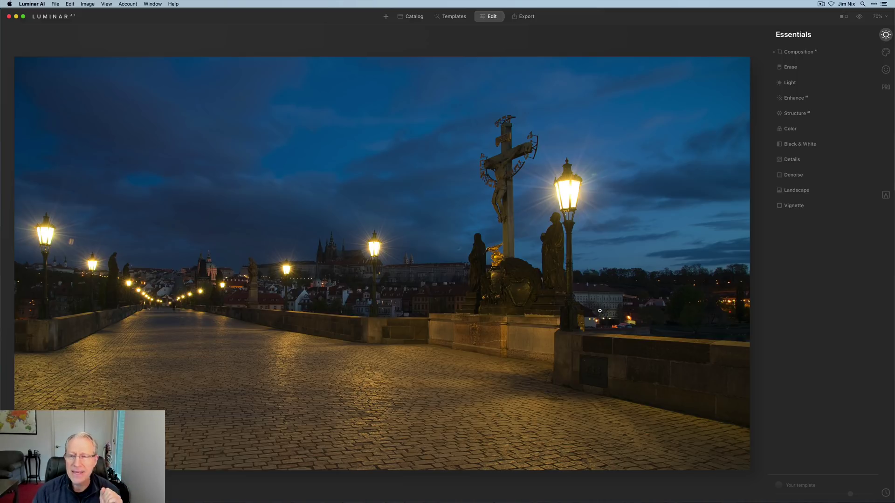
In Light, cool the white balance to a temperature of 4499 and set the tint to 18, comparing with the original
click(798, 84)
drag(819, 134, 813, 134)
drag(819, 148, 831, 150)
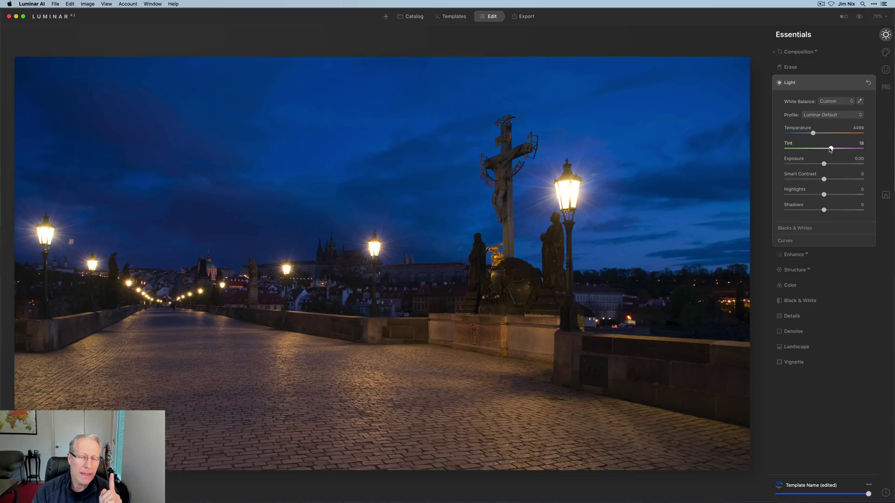
double_click(789, 145)
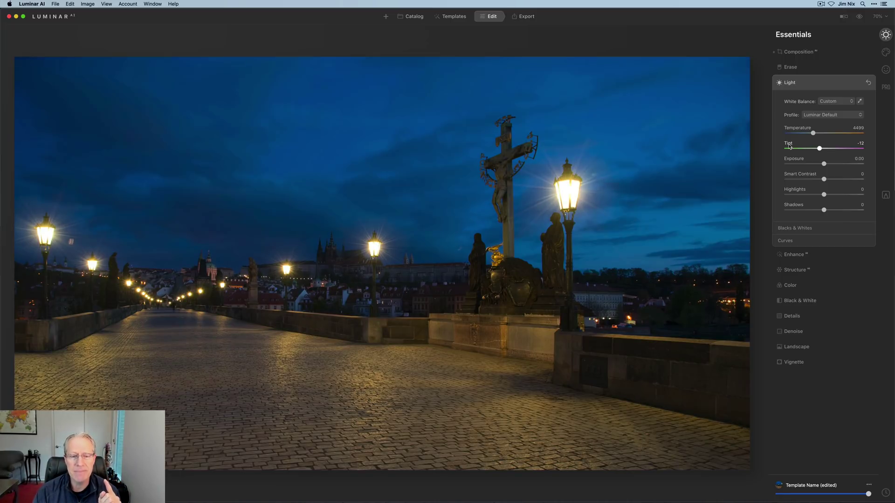
click(861, 17)
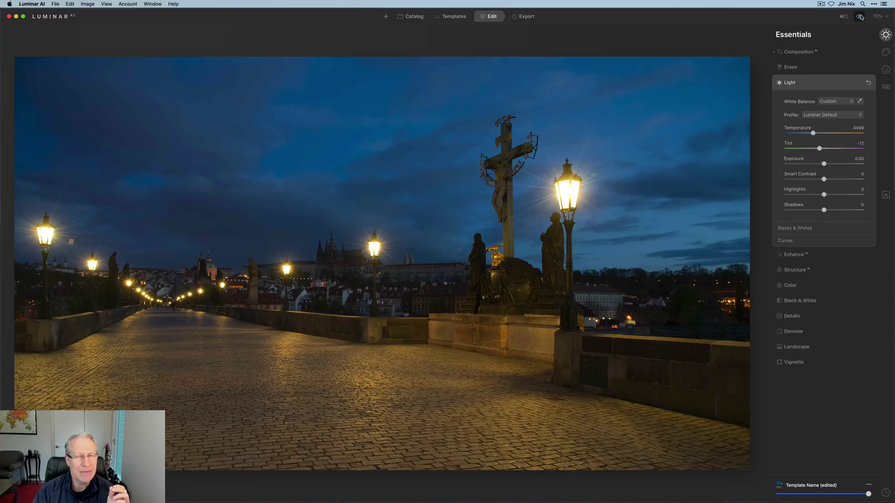
click(860, 17)
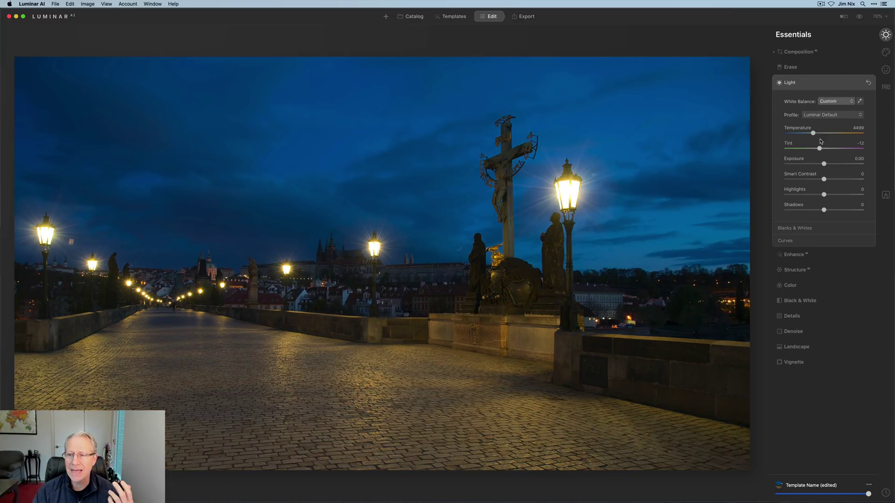
drag(819, 150, 831, 152)
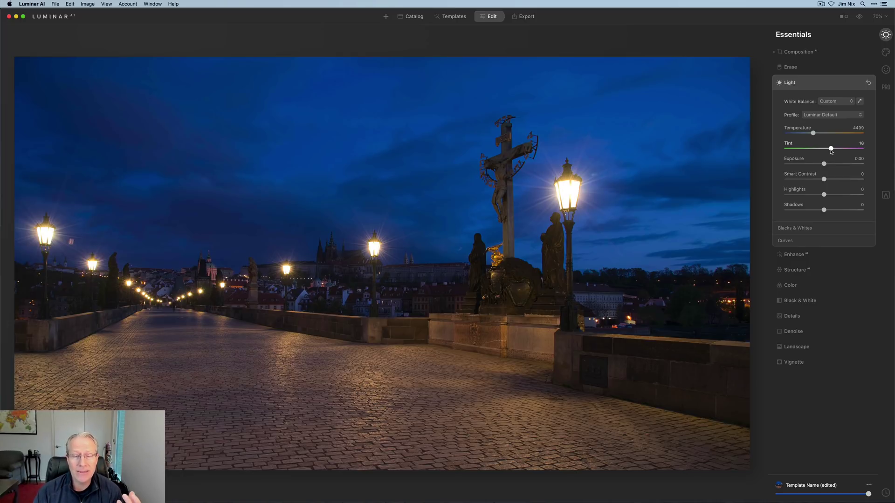
Set the Accent amount in Enhance to 81
click(795, 254)
drag(787, 121, 848, 123)
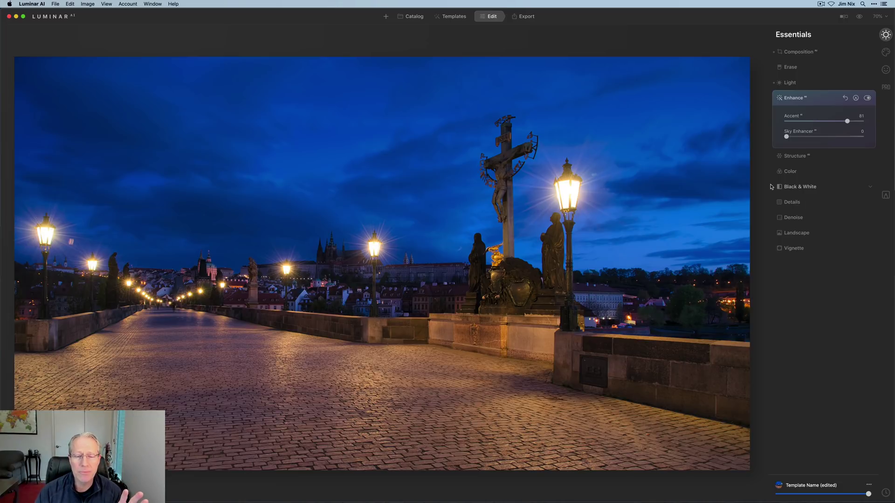
In Color, set saturation to -10, vibrance to -6 and yellow HSL saturation to -61, comparing the photo with and without the adjustments
click(803, 171)
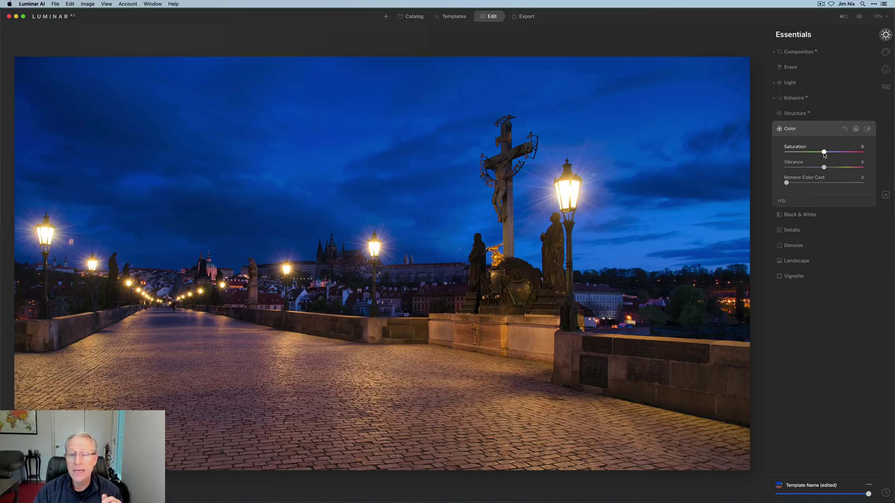
drag(824, 154, 821, 169)
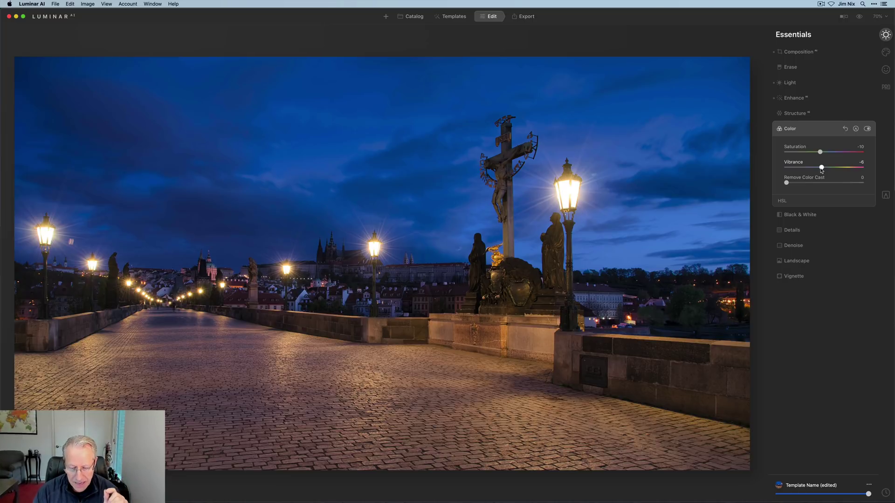
click(794, 202)
click(807, 214)
click(810, 230)
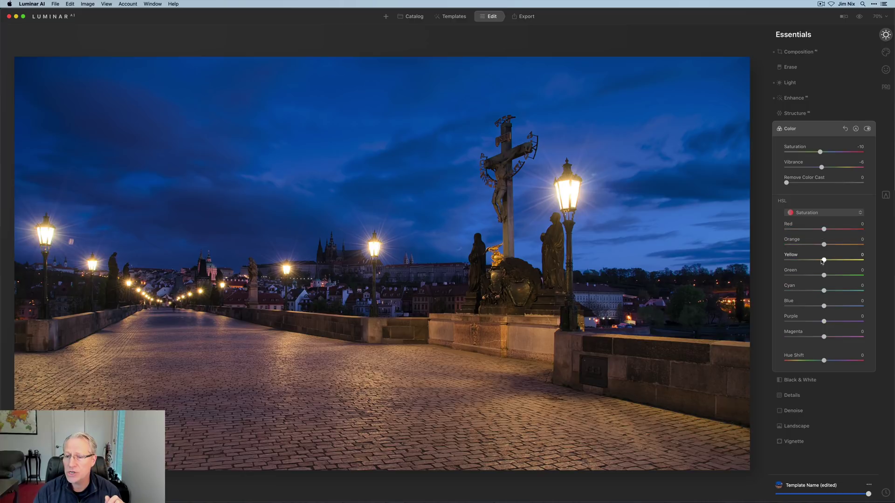
drag(824, 262, 800, 262)
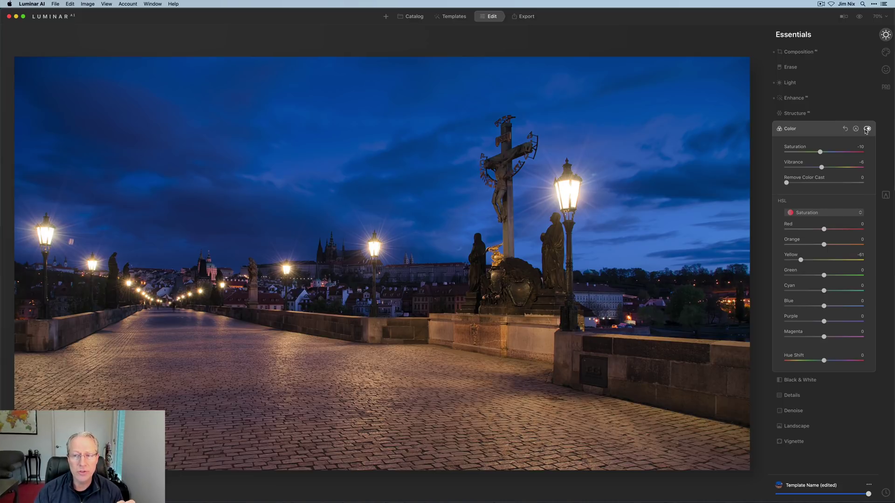
click(867, 129)
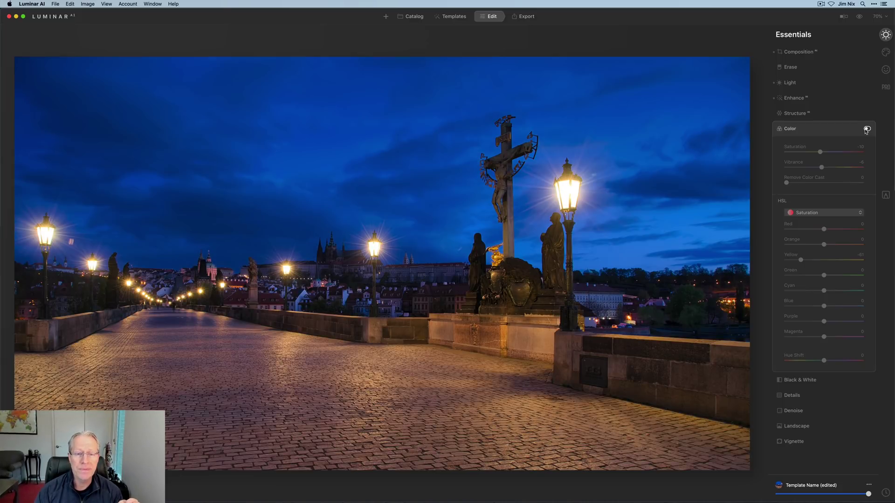
click(866, 129)
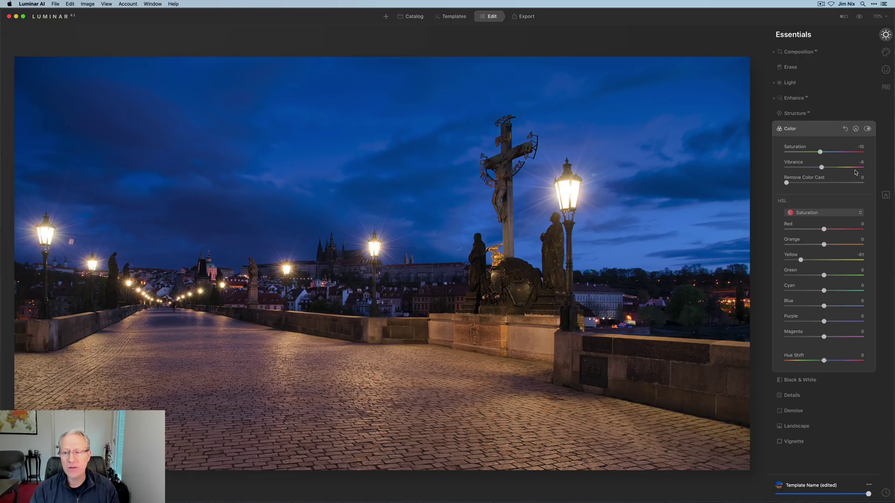
click(826, 131)
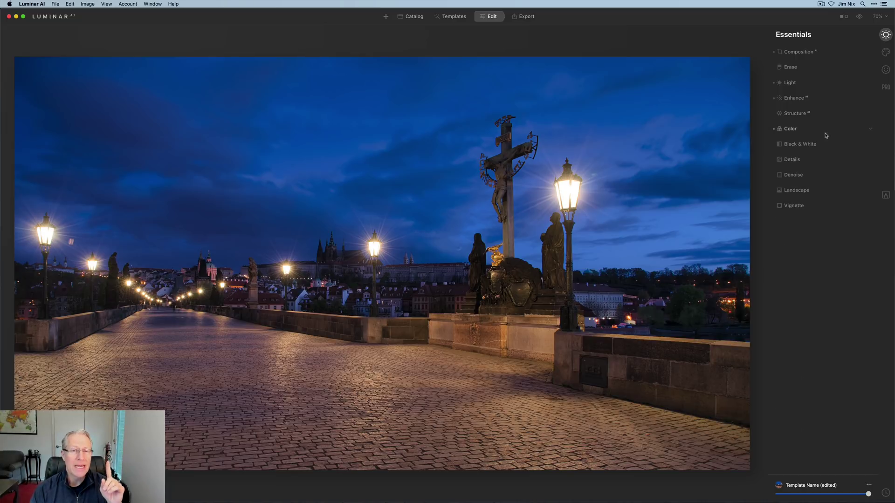
In Color Harmony, set the shadows' color balance to Cyan-Red -16 and Yellow-Blue 13, comparing the photo with and without the effect
click(886, 87)
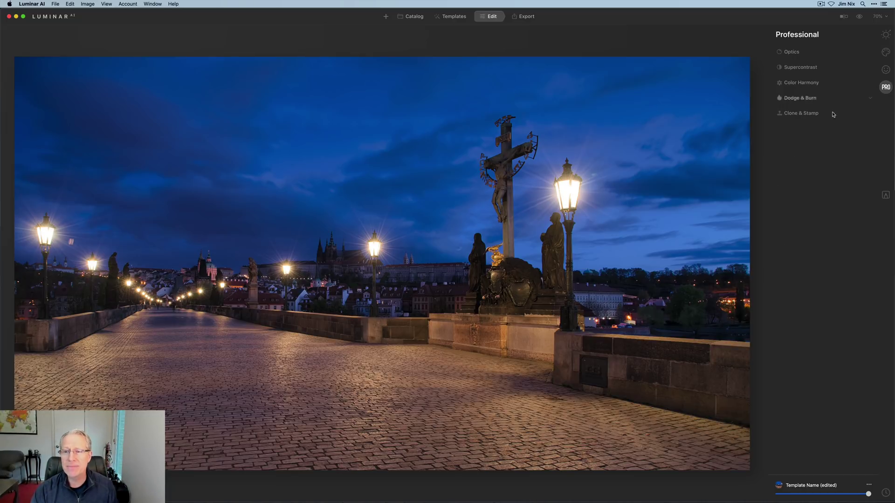
click(802, 84)
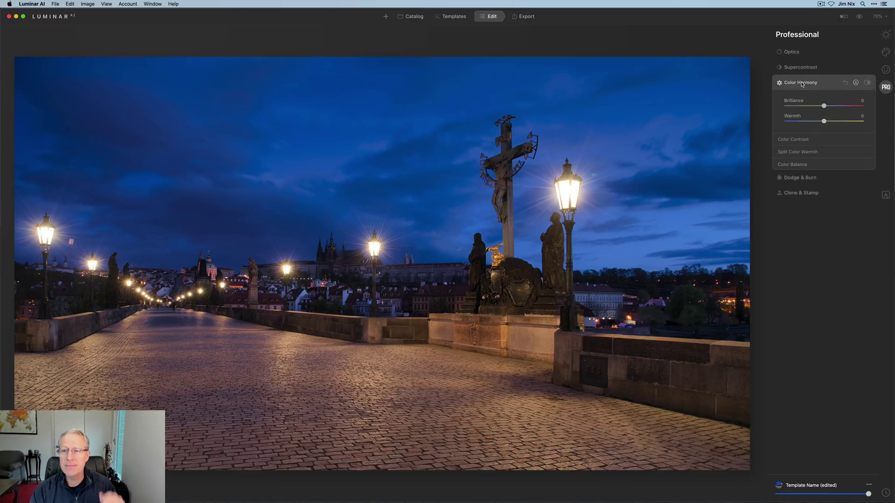
click(799, 165)
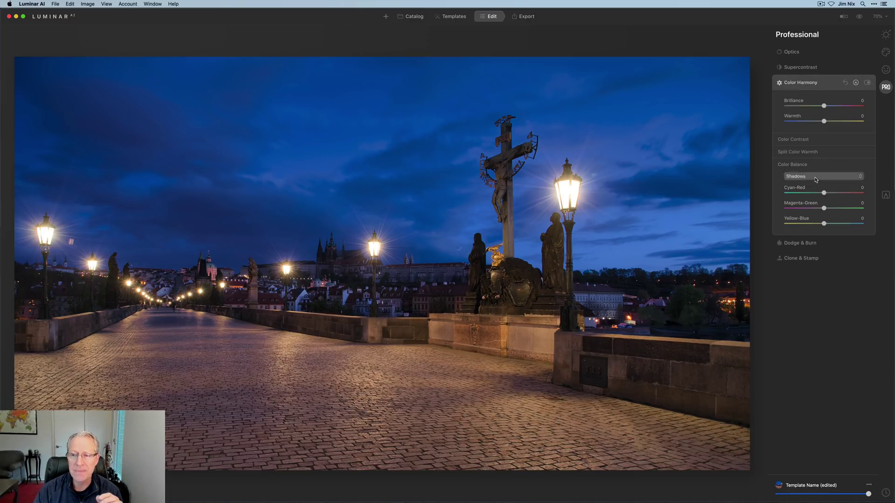
click(816, 177)
click(816, 178)
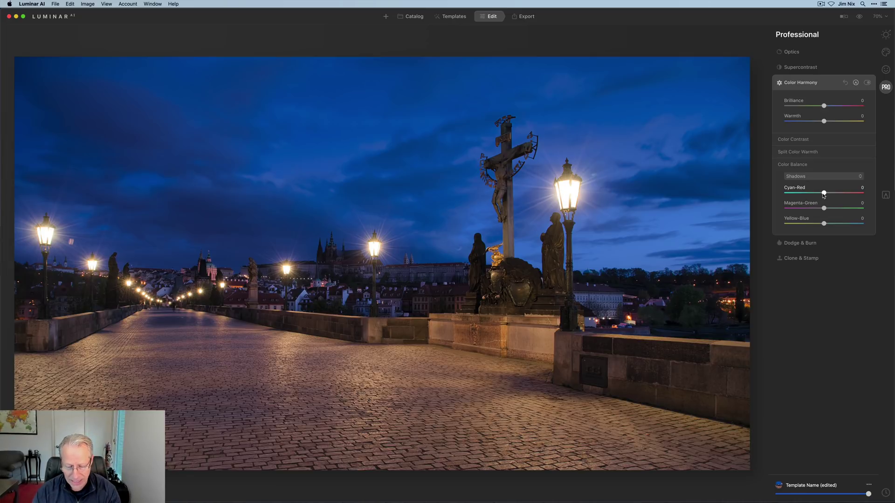
drag(823, 195, 817, 196)
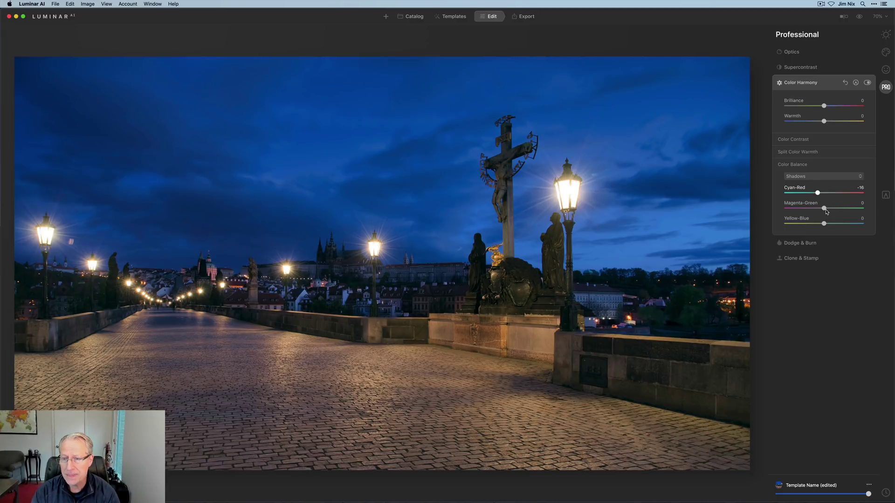
drag(824, 225, 829, 225)
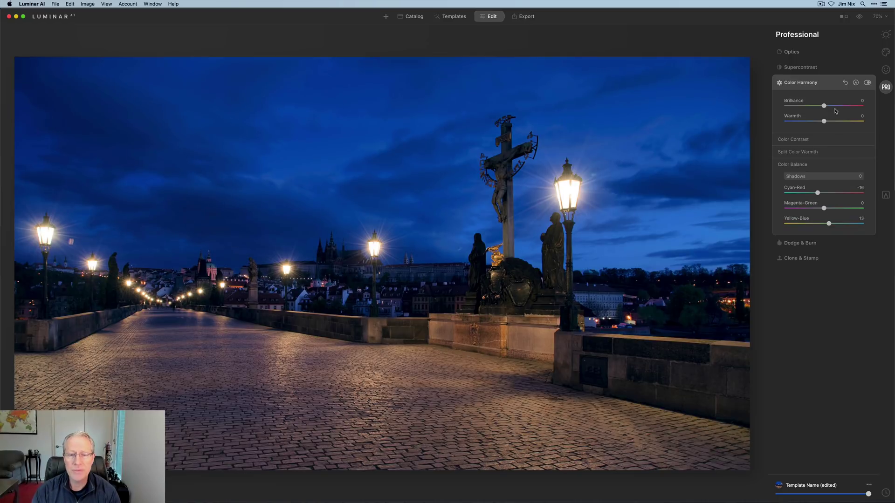
click(868, 84)
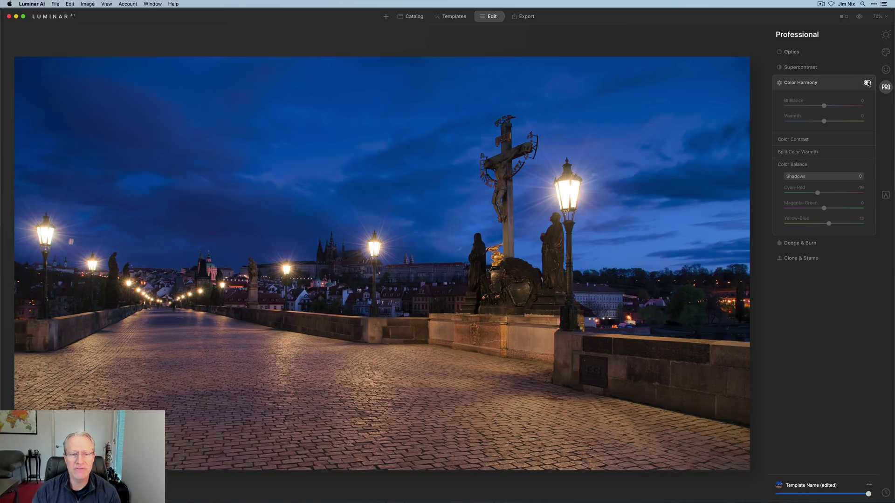
click(868, 84)
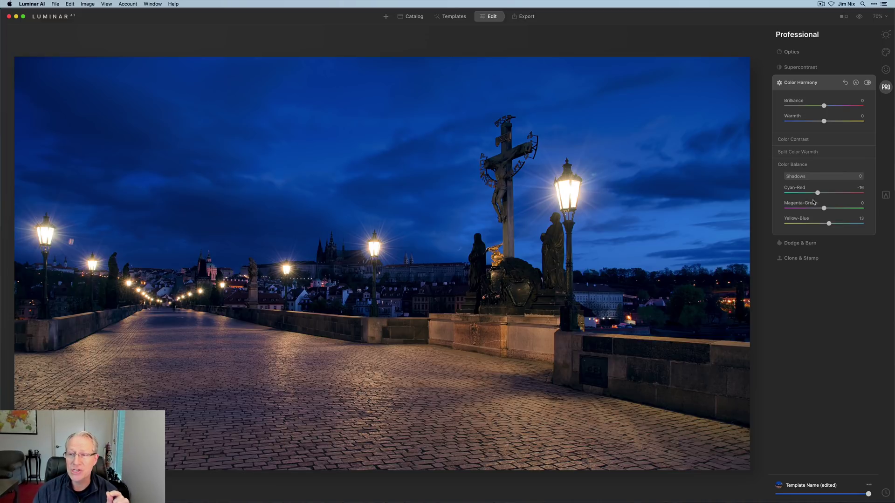
click(868, 83)
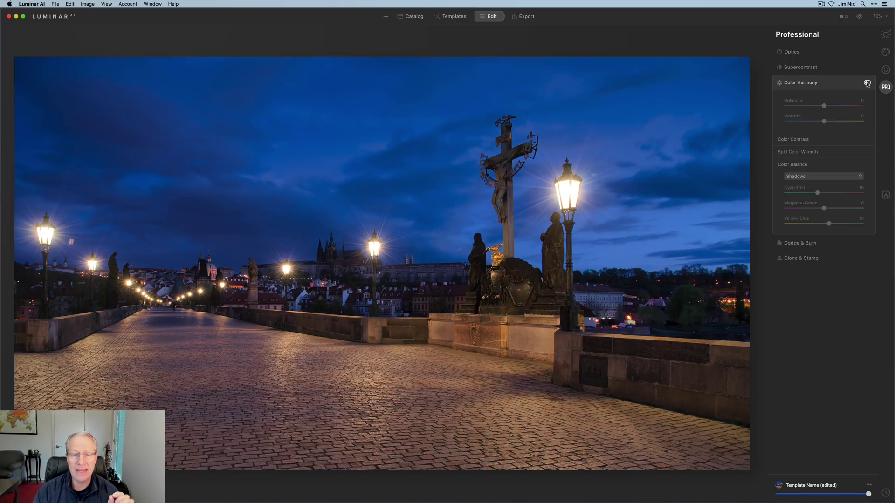
click(868, 83)
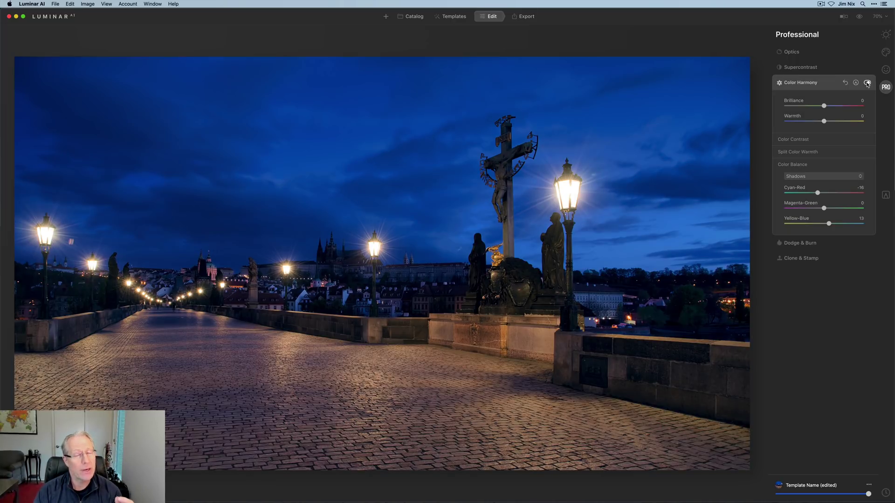
Set the midtones' color balance to Cyan-Red 9, Magenta-Green -12 and Yellow-Blue -21, comparing the photo with and without Color Harmony
click(824, 177)
key(Escape)
click(810, 195)
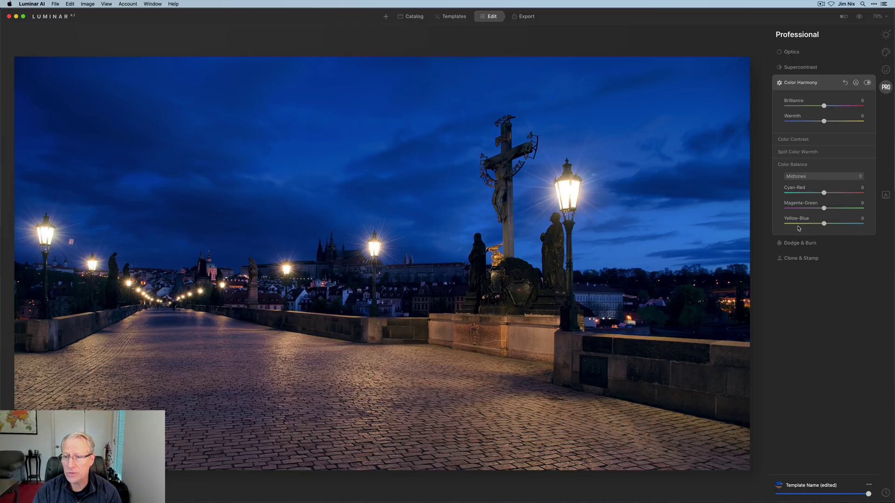
drag(824, 192, 819, 210)
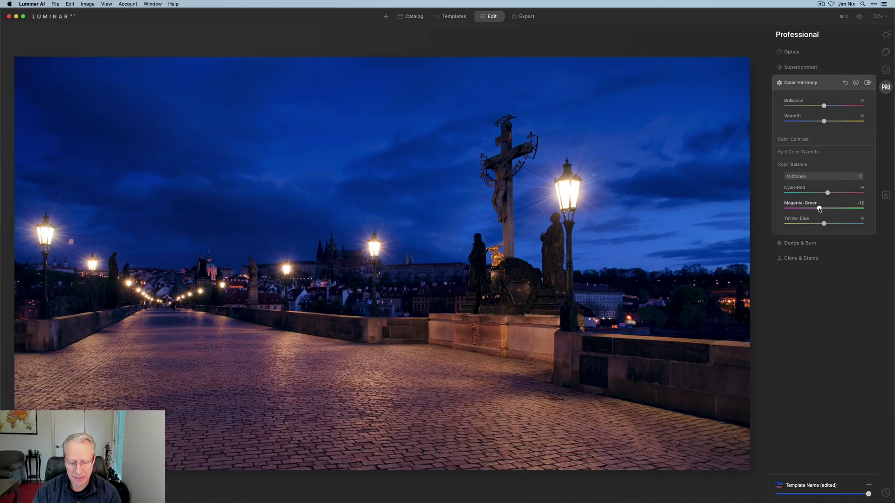
drag(824, 223, 816, 224)
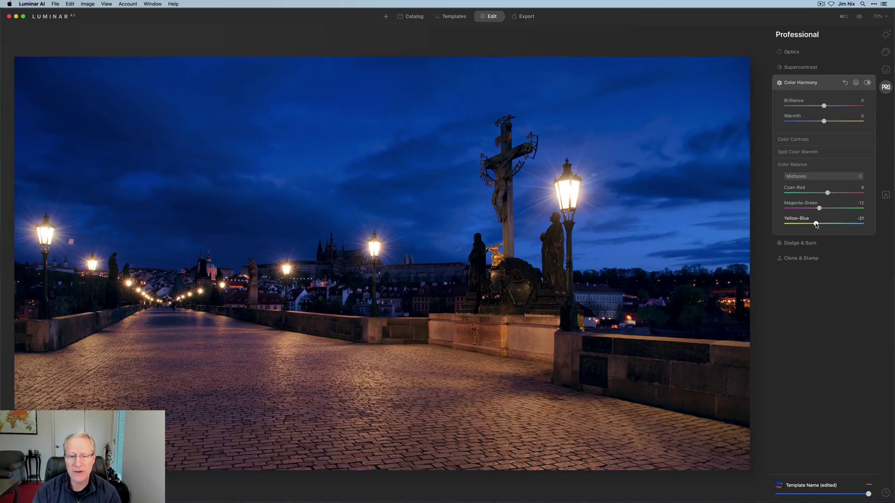
click(867, 83)
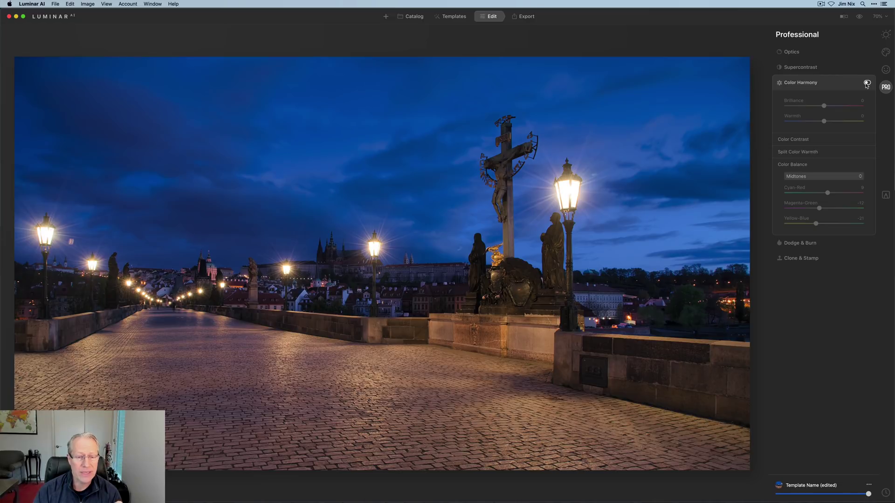
click(867, 83)
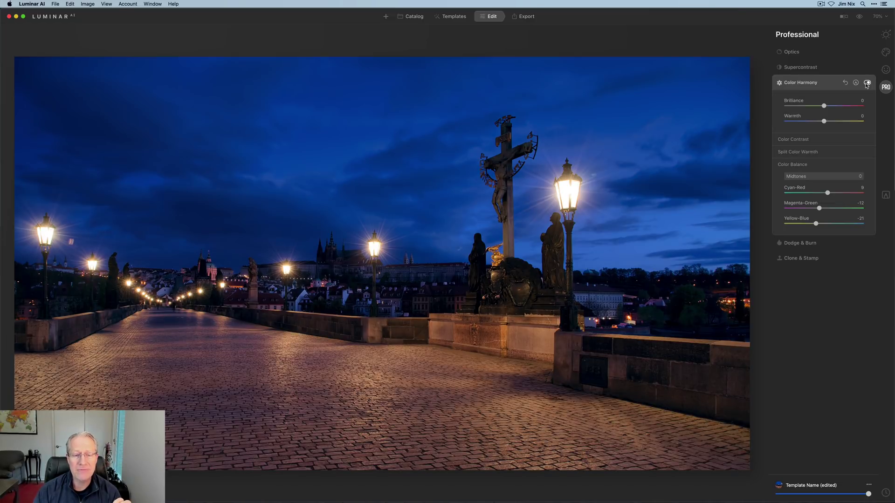
Set the highlights' color balance to Yellow-Blue -18, comparing the photo with and without Color Harmony
click(816, 177)
click(804, 200)
drag(823, 224, 817, 224)
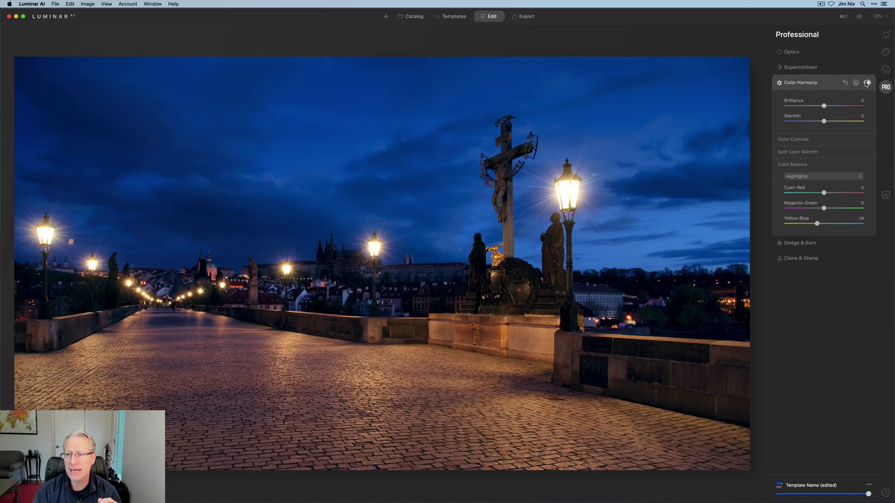
click(867, 83)
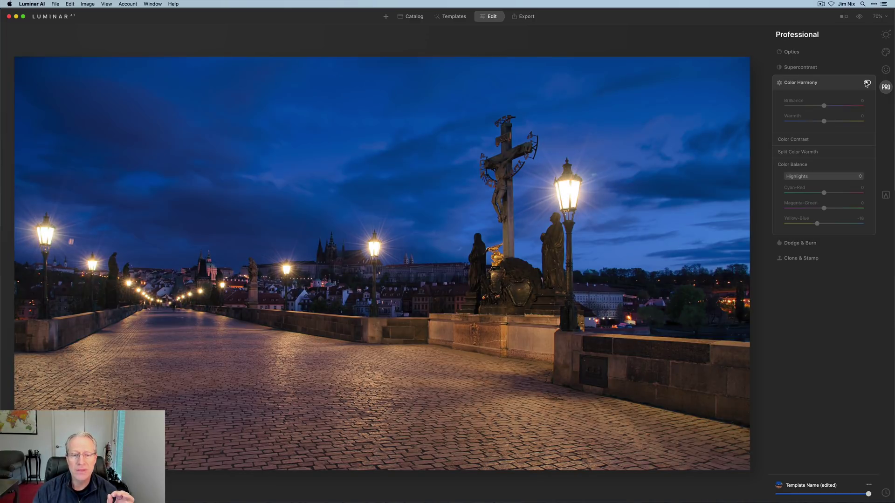
click(866, 84)
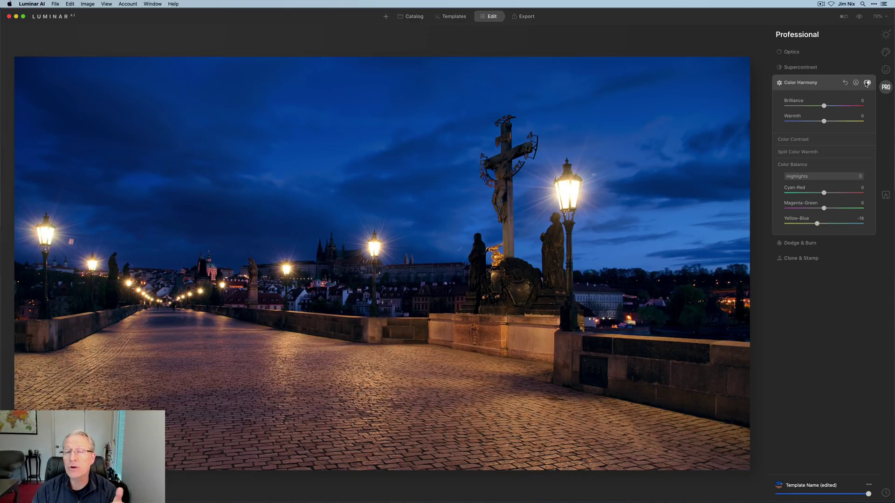
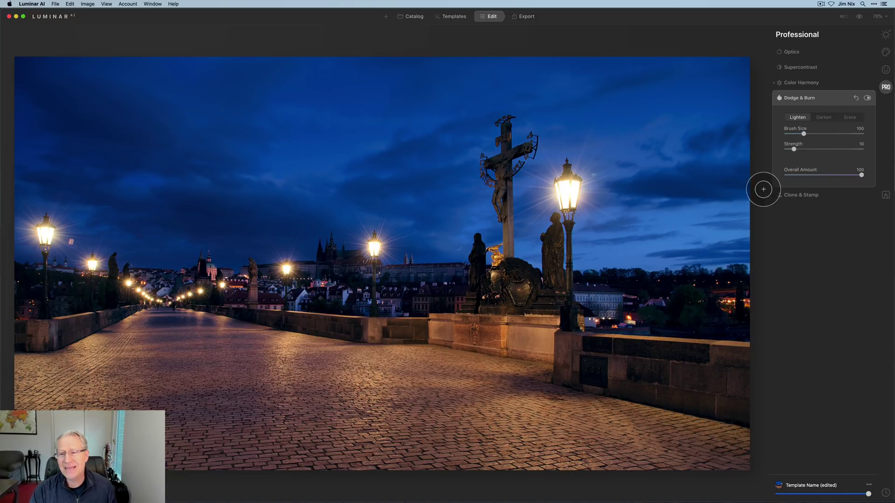
Compare the photo with and without the Dodge & Burn lightening, and set the Darken brush to strength 12 and size 196
click(867, 98)
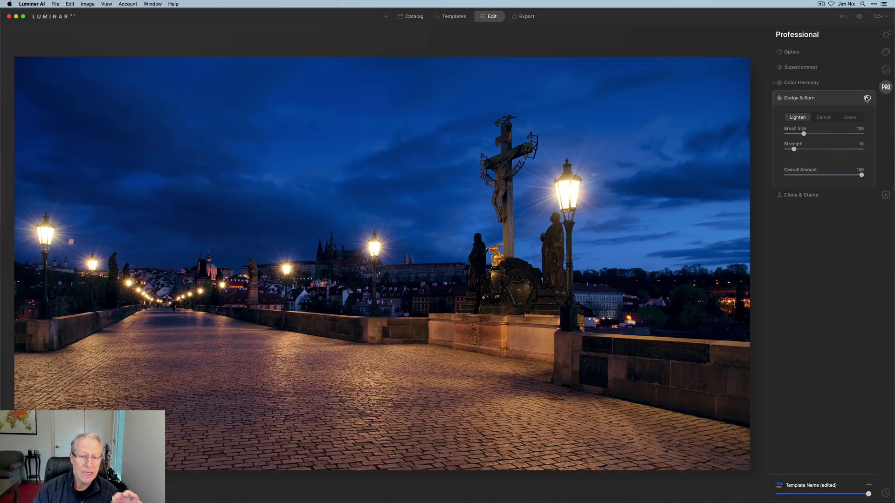
click(867, 98)
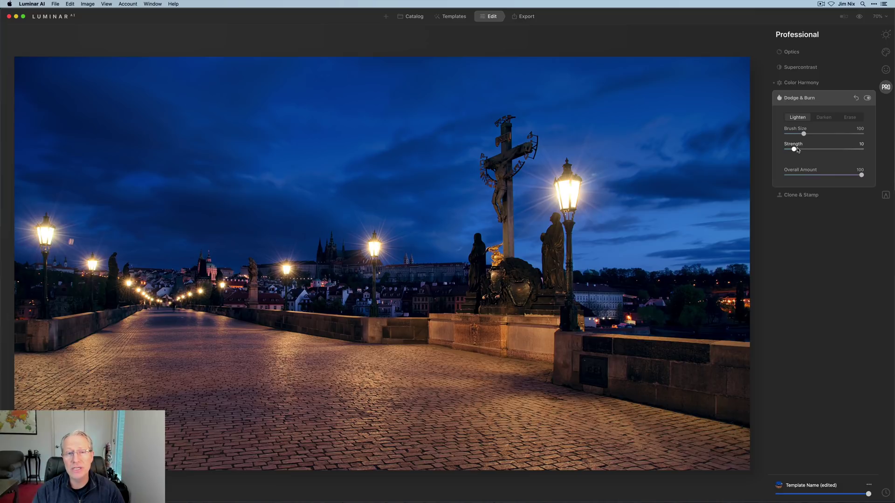
click(823, 117)
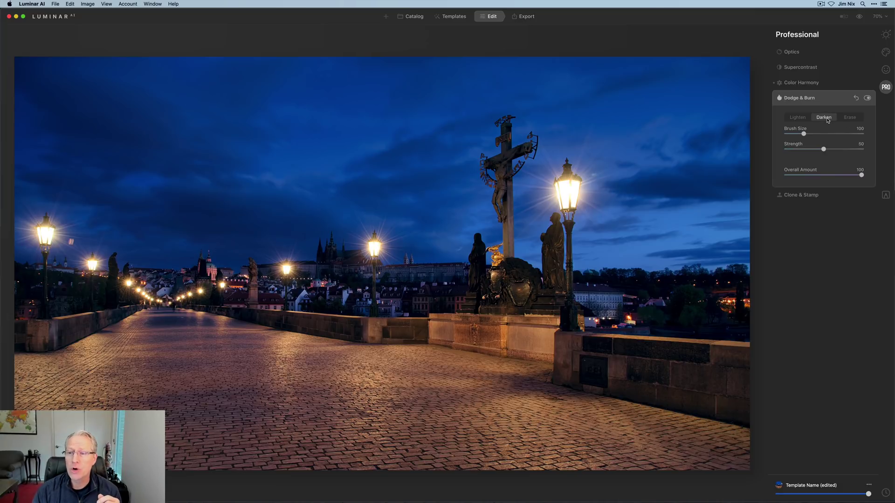
click(800, 149)
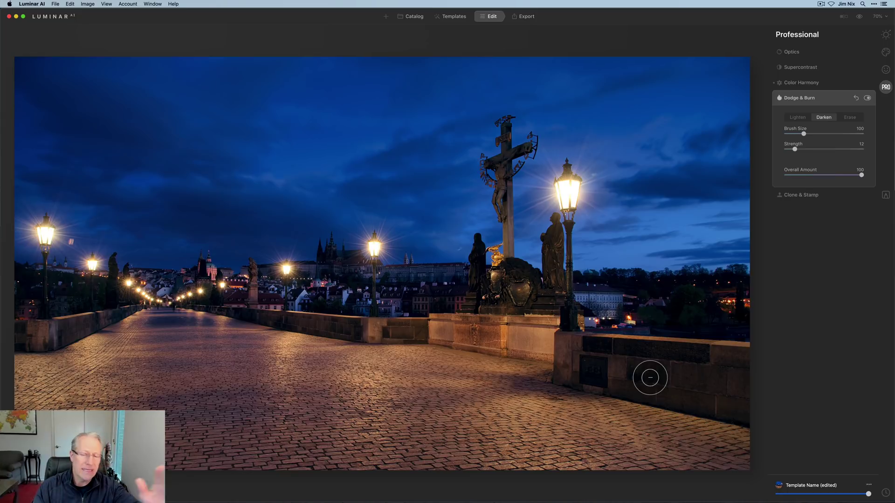
key(bracketright)
key(bracketright)
key(bracketright)
key(bracketright)
key(bracketright)
key(bracketright)
key(bracketright)
key(bracketright)
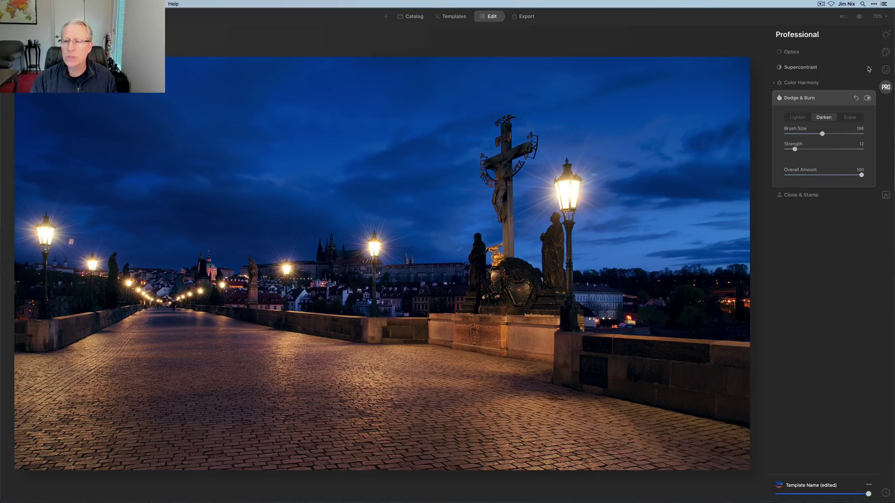
Set the Dodge & Burn overall amount to 70, comparing the photo with and without the effect
click(867, 98)
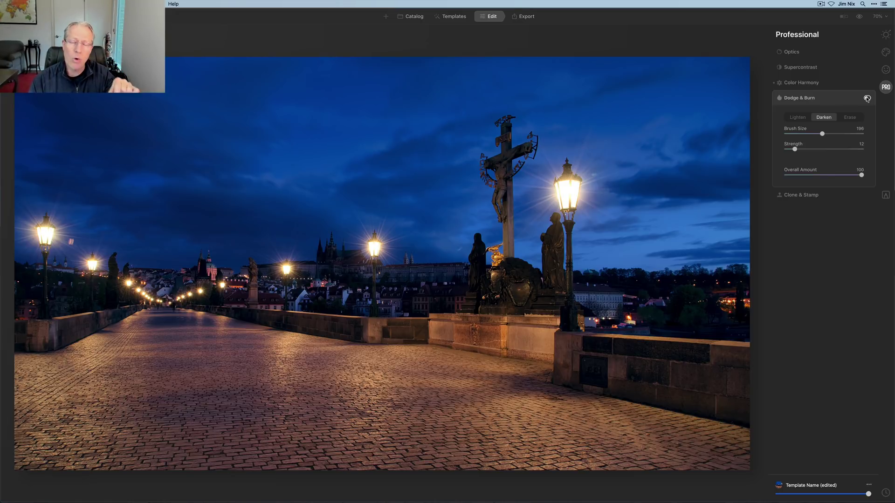
click(867, 98)
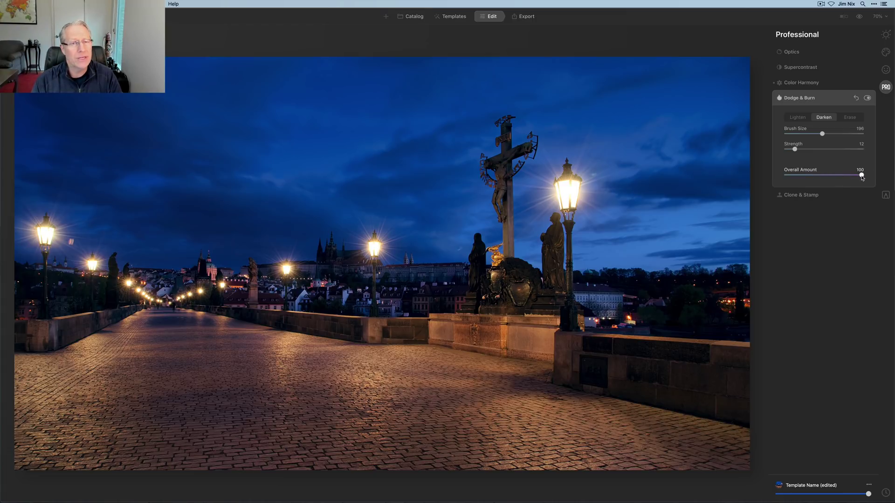
drag(862, 177, 842, 177)
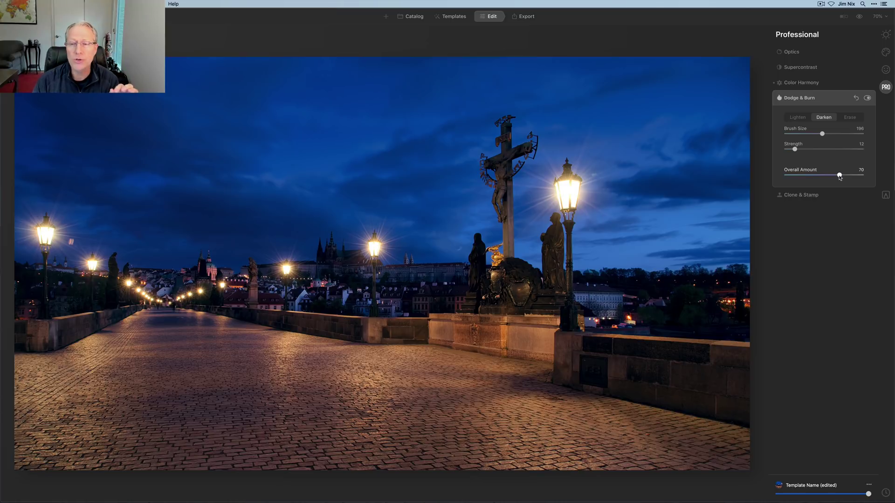
click(867, 99)
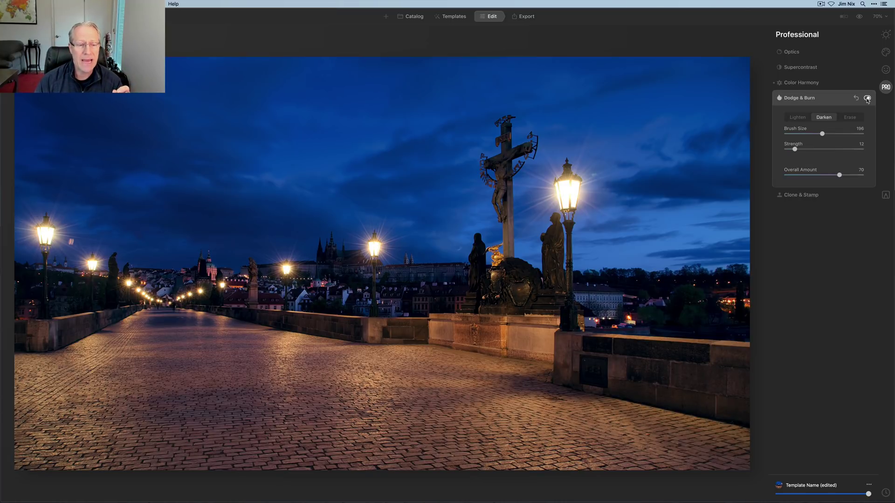
click(867, 99)
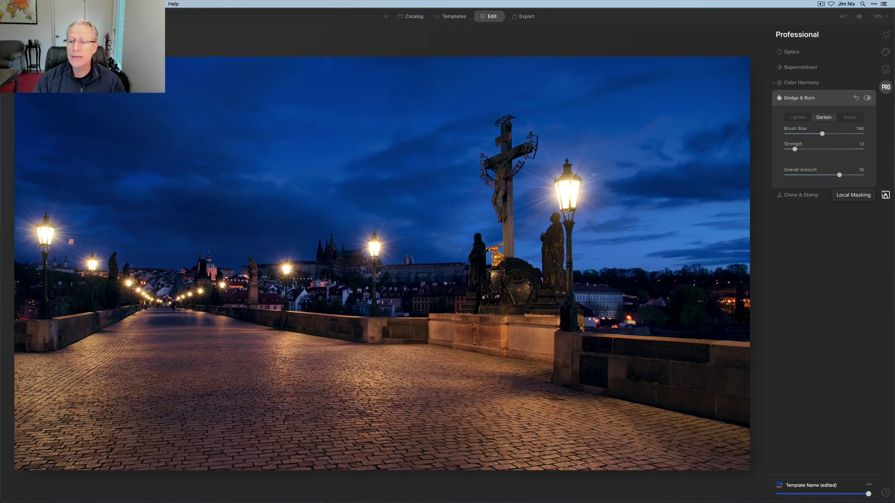
Add a Basic local mask and paint it with a radius of 100 over the buildings behind the bridge wall and statues
click(886, 195)
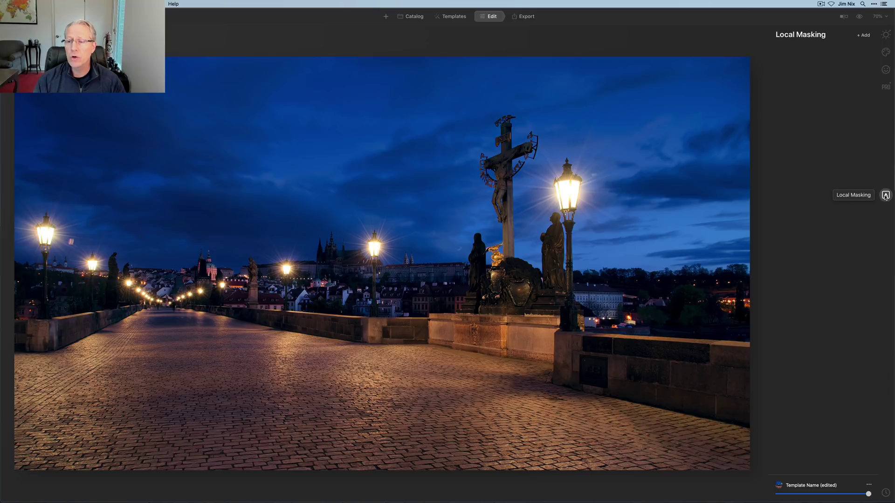
click(865, 36)
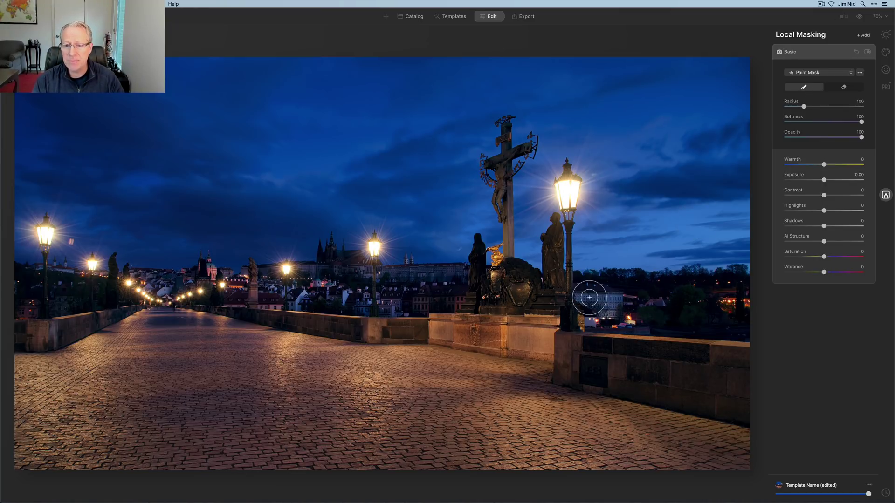
drag(593, 300, 601, 300)
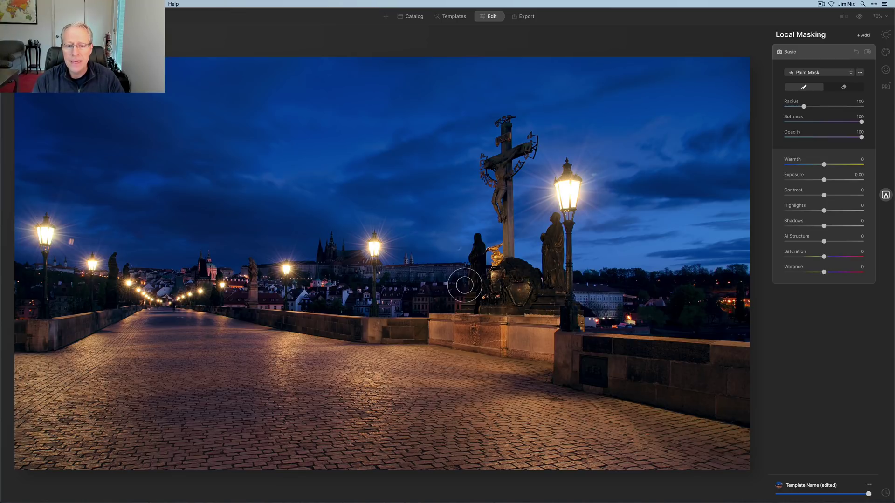
mouse_move(464, 283)
mouse_down()
mouse_move(401, 286)
mouse_move(474, 296)
mouse_move(368, 292)
mouse_move(356, 288)
mouse_move(397, 285)
mouse_move(333, 280)
mouse_move(340, 267)
mouse_move(350, 289)
mouse_move(184, 285)
mouse_move(127, 295)
mouse_move(291, 280)
mouse_move(329, 294)
mouse_move(448, 293)
mouse_move(513, 289)
mouse_move(515, 277)
mouse_move(607, 316)
mouse_up()
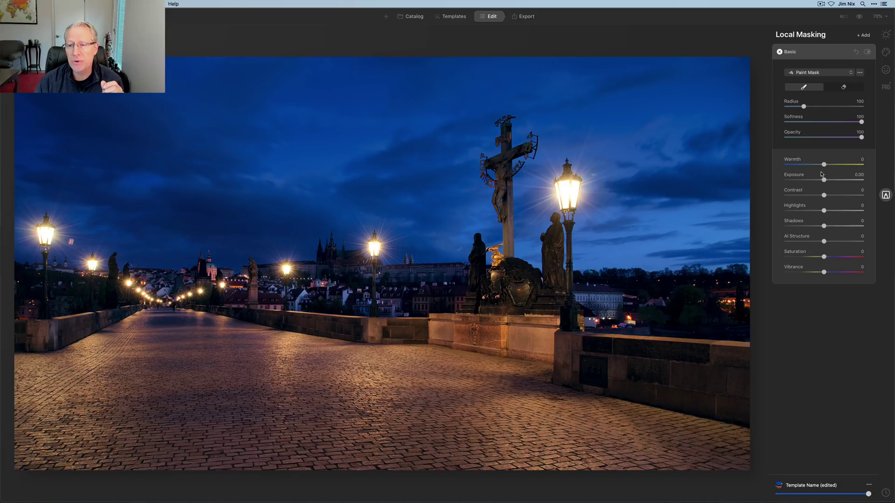
Set the buildings mask's exposure to 0.32, highlights to 12, saturation to -11 and vibrance to -8, comparing the photo with and without the mask
mouse_move(824, 181)
mouse_down()
mouse_move(844, 180)
mouse_move(828, 181)
mouse_up()
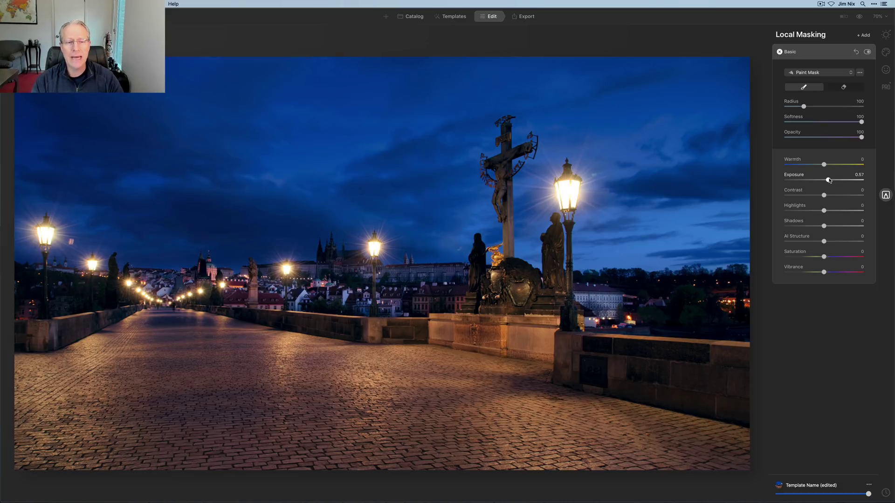
click(867, 54)
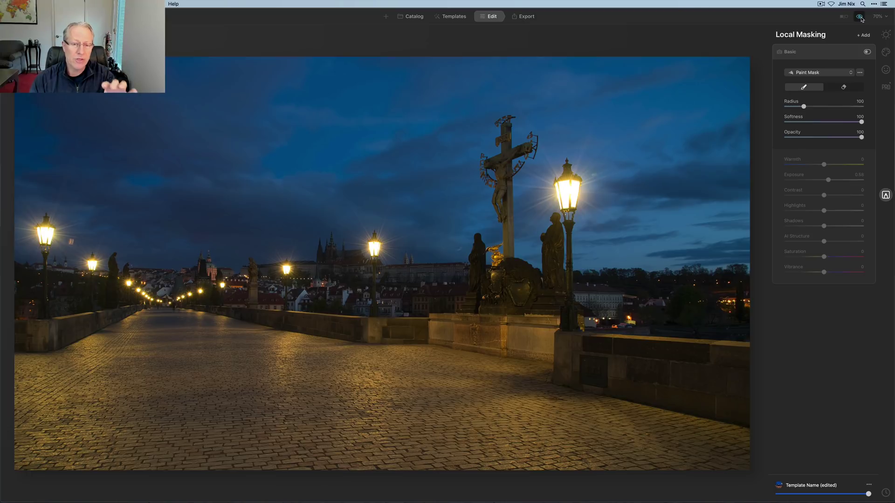
click(861, 17)
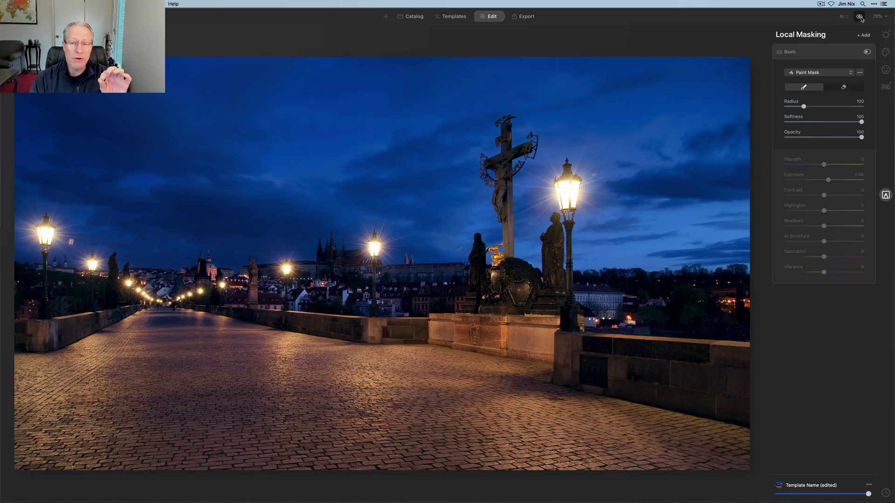
click(867, 53)
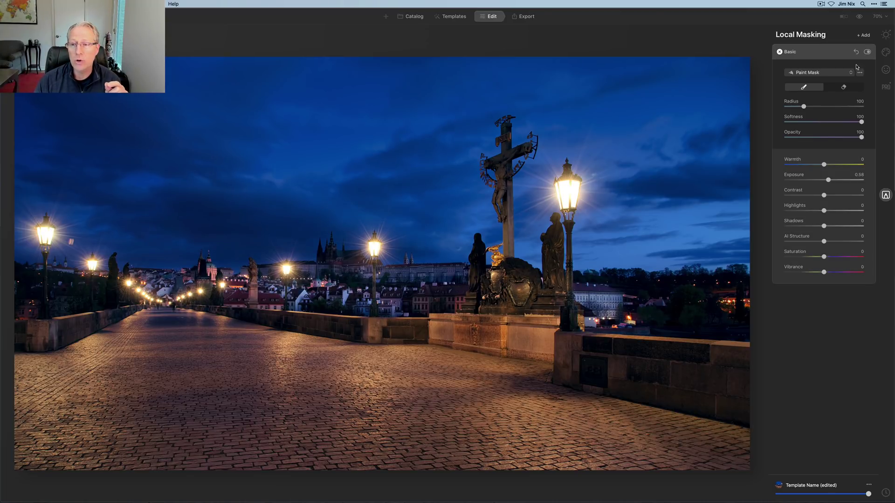
drag(829, 182, 828, 181)
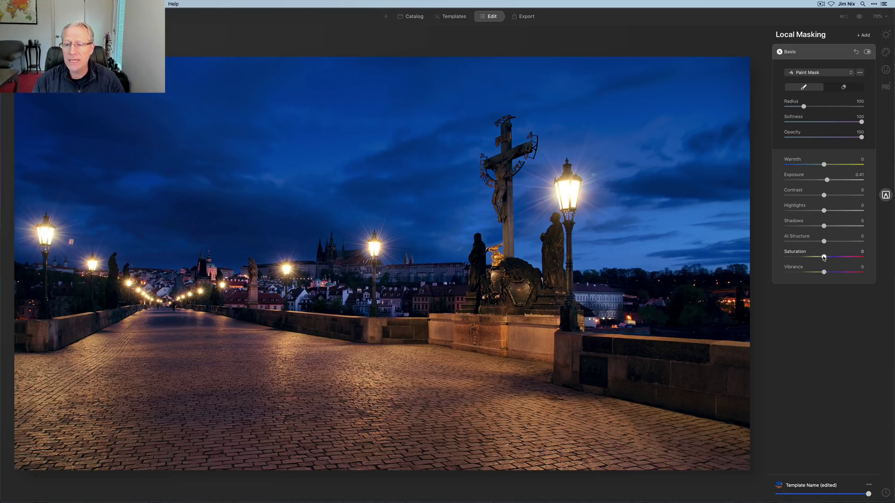
drag(823, 257, 820, 275)
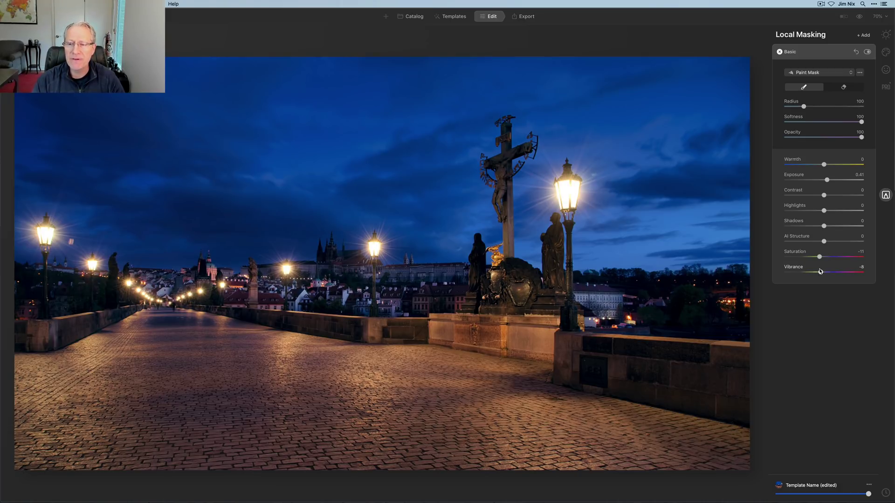
drag(824, 211, 831, 214)
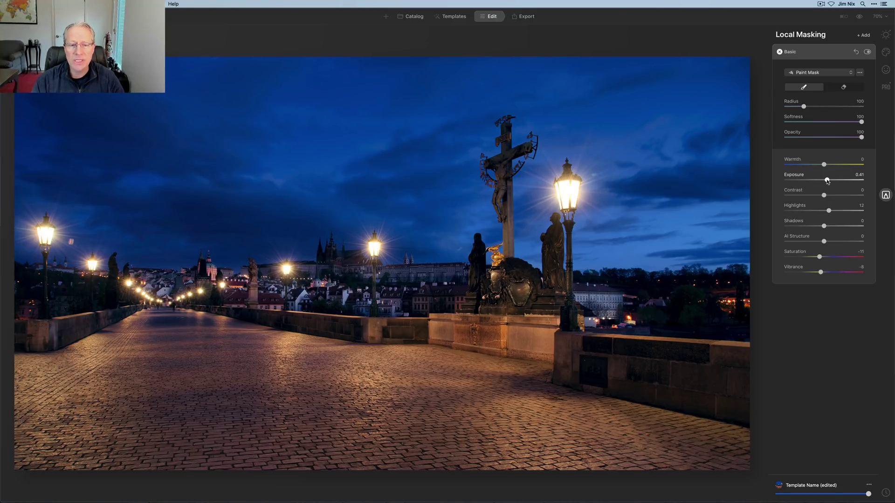
drag(827, 181, 828, 181)
click(867, 51)
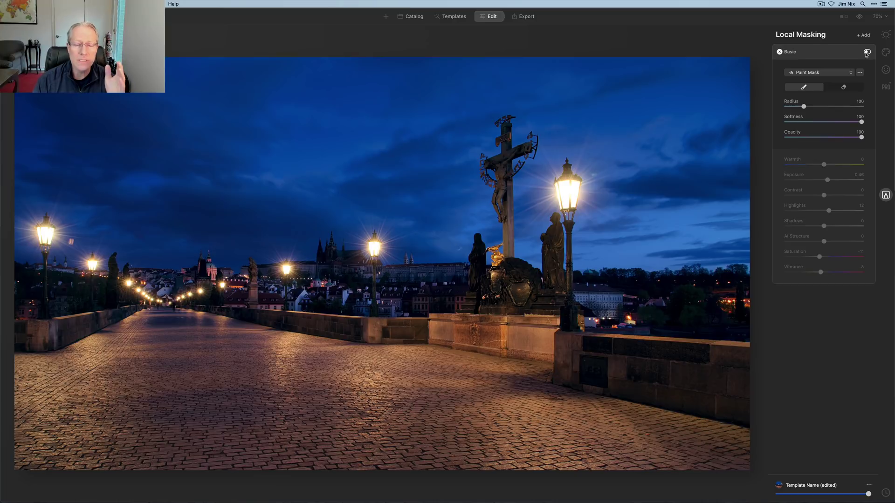
click(866, 53)
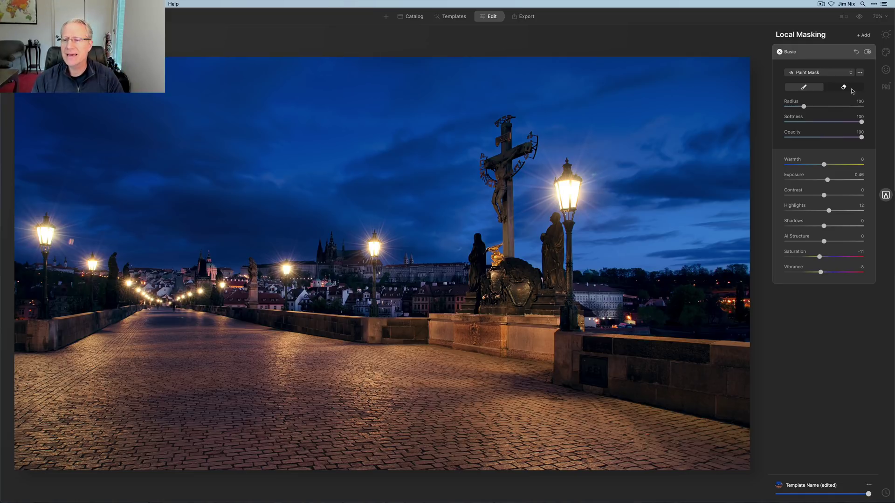
drag(828, 180, 826, 182)
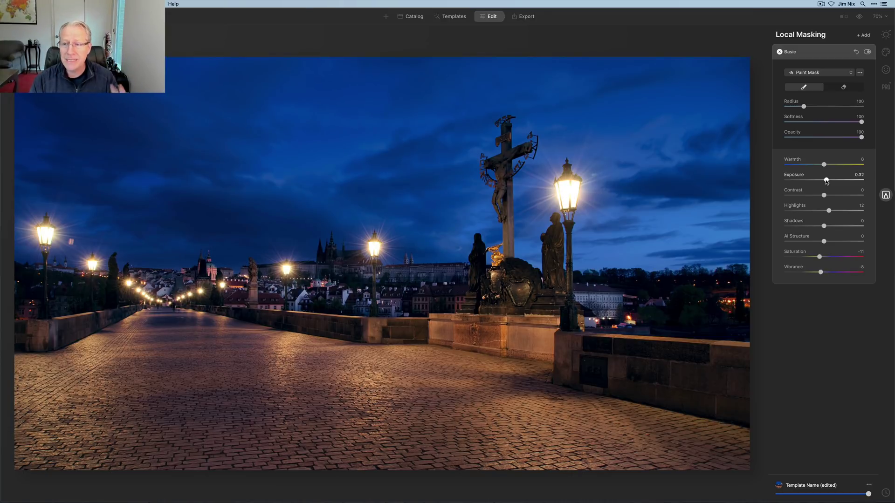
Add a second Basic local mask and paint it over the cobblestone foreground with a brush radius of 232
click(863, 35)
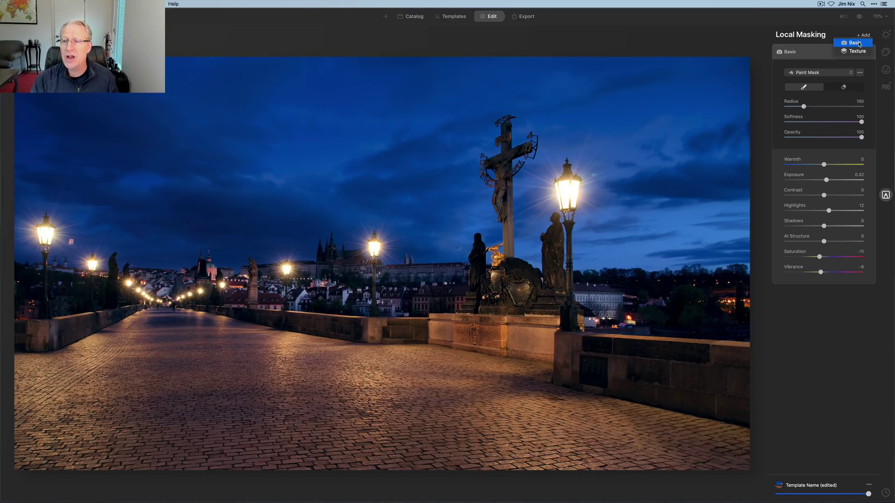
click(855, 43)
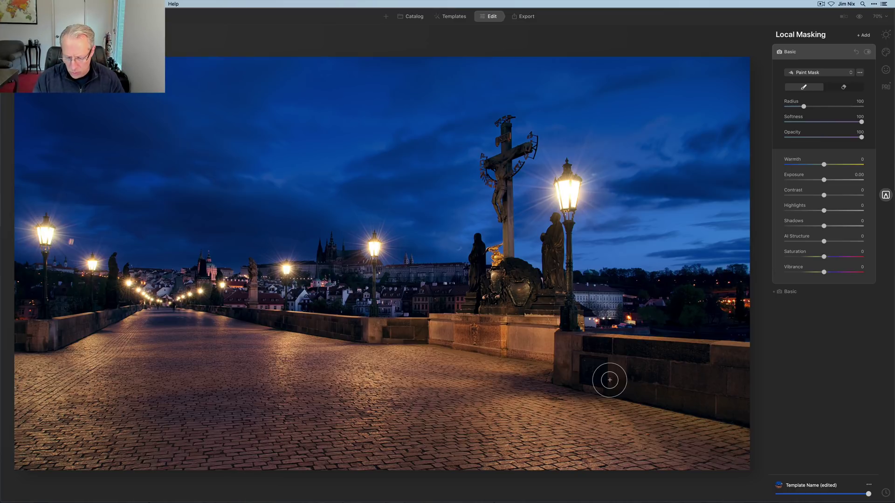
key(bracketright)
key(bracketright)
key(bracketright)
key(bracketright)
key(bracketright)
key(bracketright)
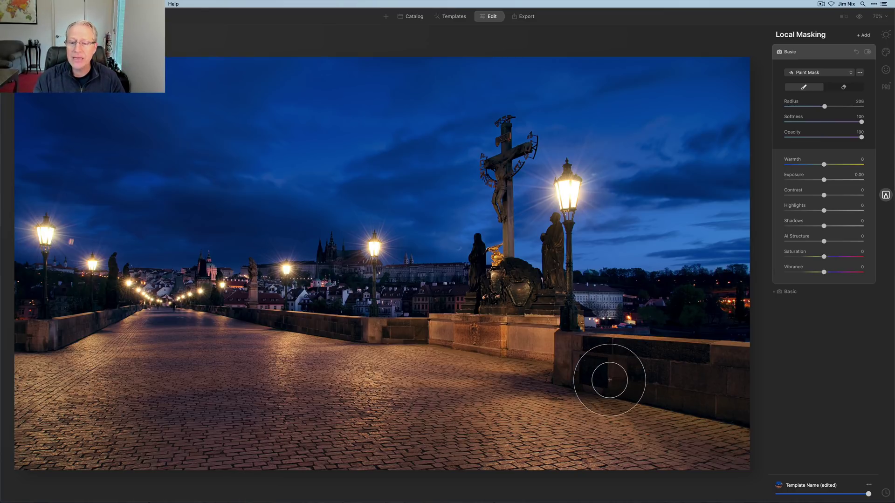
click(549, 433)
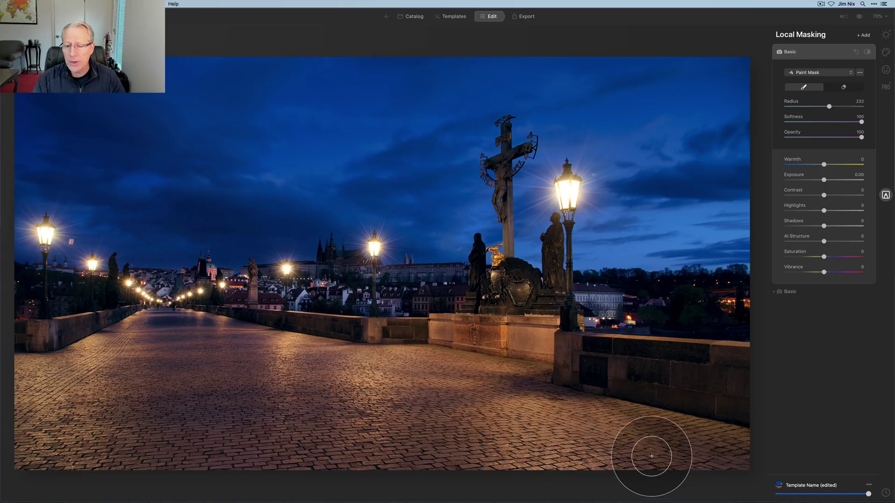
mouse_move(567, 453)
mouse_down()
mouse_move(425, 381)
mouse_move(434, 396)
mouse_move(218, 369)
mouse_move(142, 349)
mouse_move(74, 387)
mouse_move(22, 392)
mouse_move(128, 445)
mouse_move(10, 450)
mouse_move(240, 435)
mouse_move(189, 422)
mouse_move(410, 479)
mouse_move(460, 456)
mouse_move(488, 458)
mouse_move(318, 386)
mouse_move(259, 380)
mouse_move(426, 412)
mouse_move(524, 410)
mouse_move(585, 447)
mouse_move(669, 456)
mouse_move(668, 481)
mouse_move(104, 371)
mouse_move(183, 364)
mouse_up()
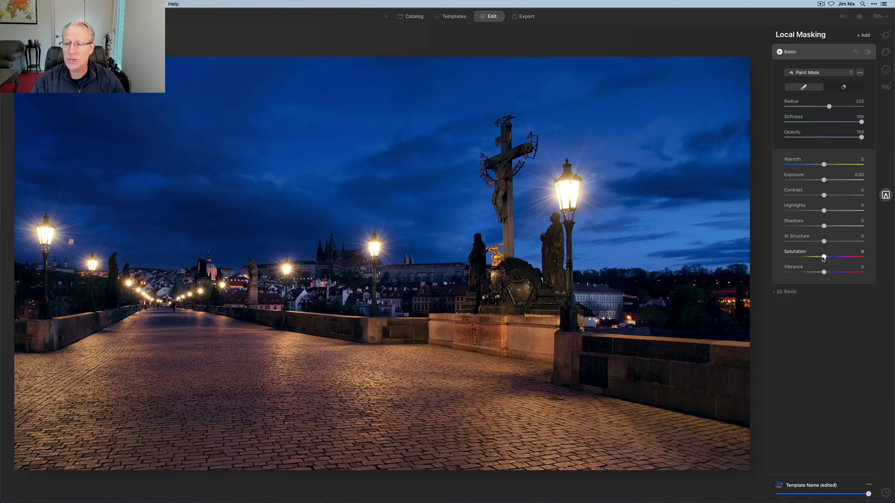
Set the cobblestone mask's warmth to -62, saturation to -16 and vibrance to -15, comparing the photo with and without the mask
drag(824, 167, 800, 166)
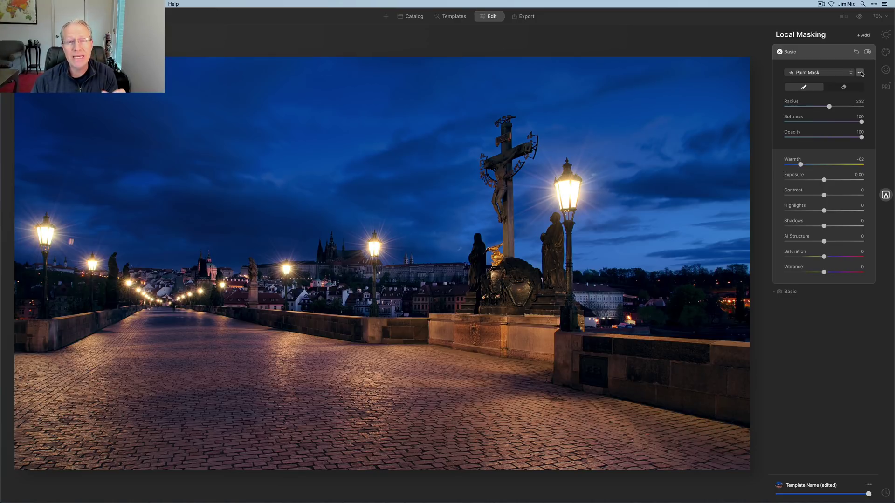
click(867, 52)
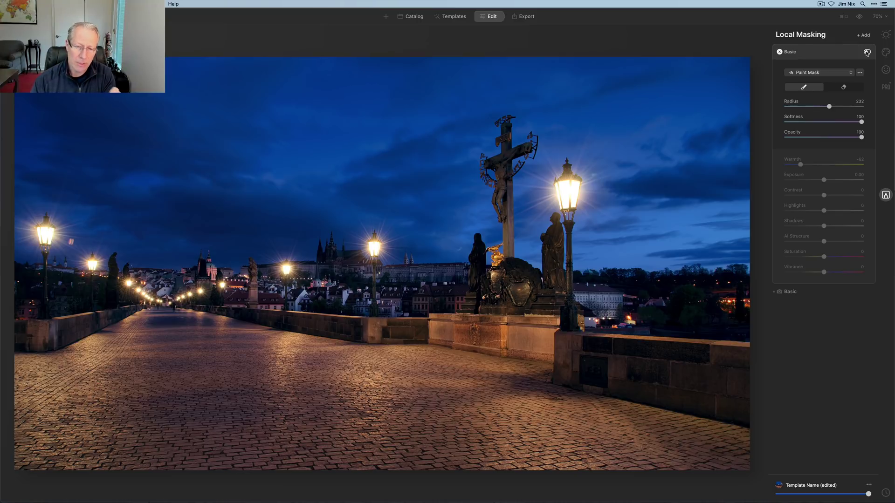
click(867, 52)
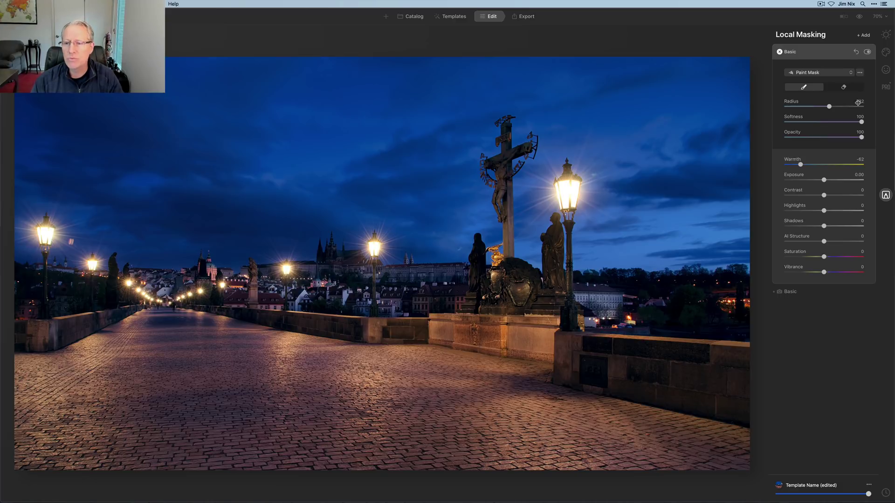
drag(823, 258, 819, 274)
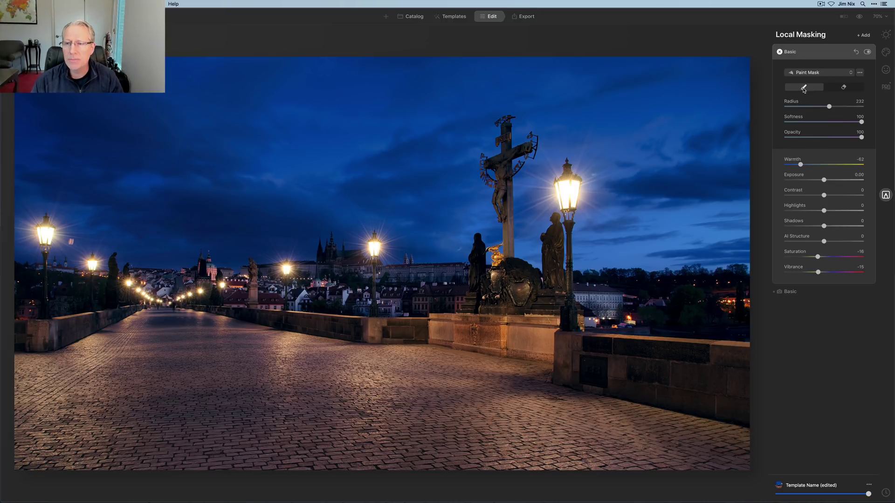
Reduce the brush radius to 88 and extend the cobblestone mask over the stone wall at the base of the crucifix statues
key(bracketleft)
key(bracketleft)
key(bracketleft)
key(bracketleft)
key(bracketleft)
key(bracketleft)
key(bracketleft)
key(bracketleft)
key(bracketleft)
key(bracketleft)
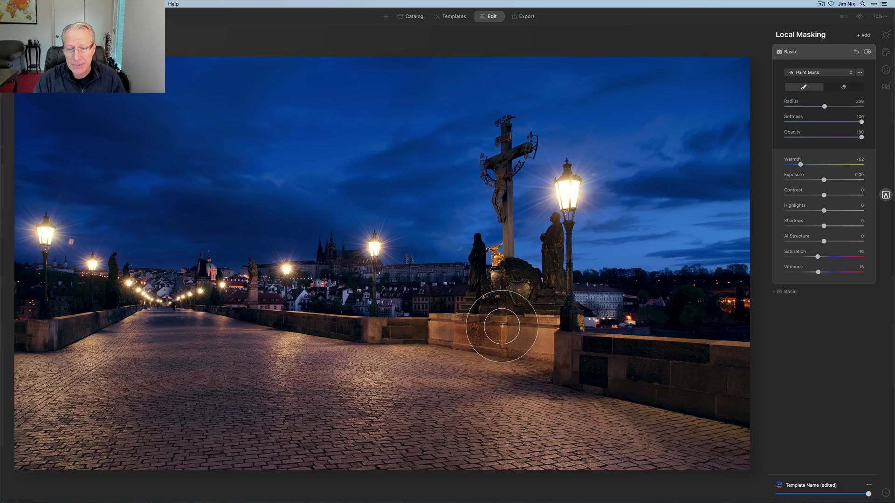
key(bracketleft)
key(bracketleft)
key(bracketleft)
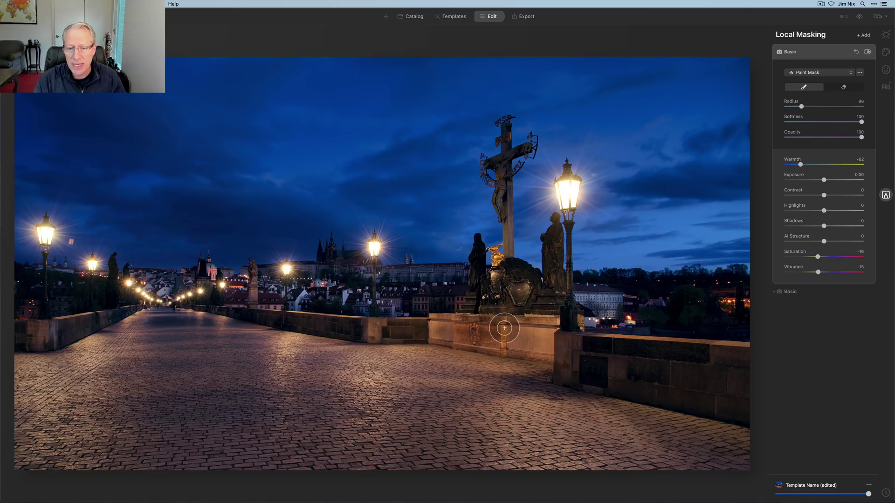
mouse_move(534, 330)
mouse_down()
mouse_move(543, 353)
mouse_move(495, 355)
mouse_move(505, 341)
mouse_move(441, 330)
mouse_move(453, 337)
mouse_move(495, 343)
mouse_move(441, 327)
mouse_move(538, 341)
mouse_move(548, 331)
mouse_move(490, 370)
mouse_up()
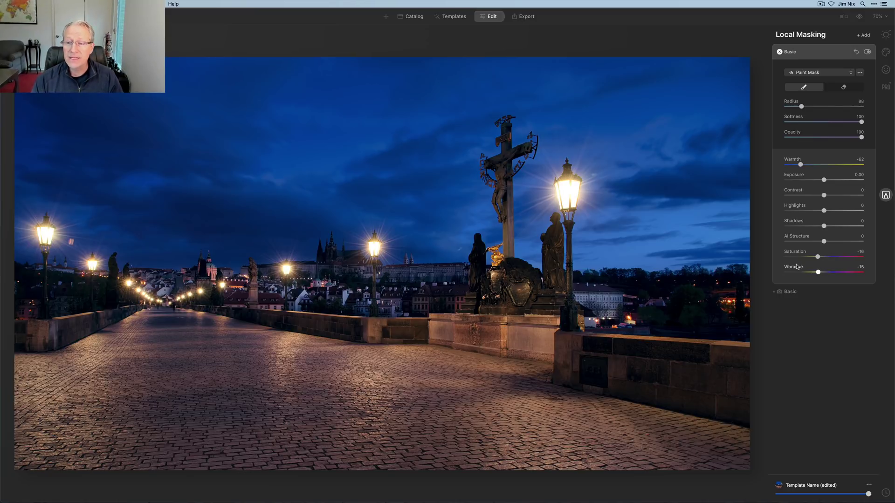
Set the cobblestone mask's AI Structure to 12 and compare the photo with and without the mask
drag(826, 243, 829, 242)
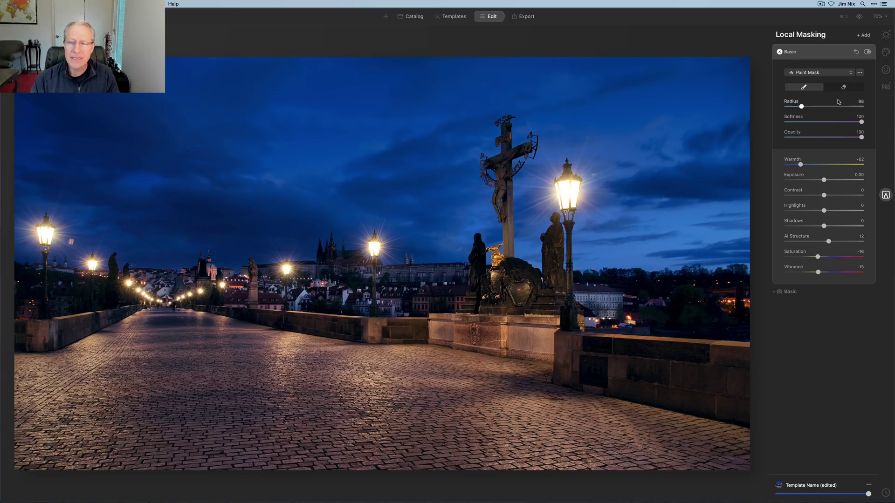
click(867, 52)
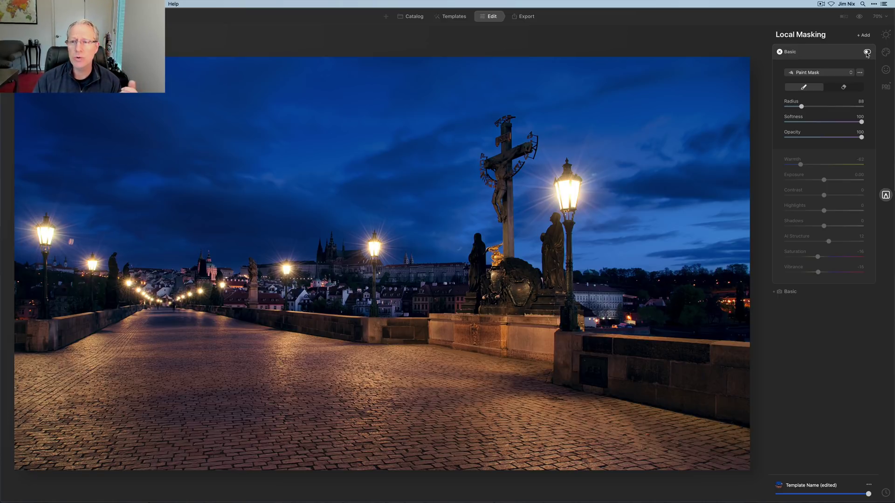
click(867, 53)
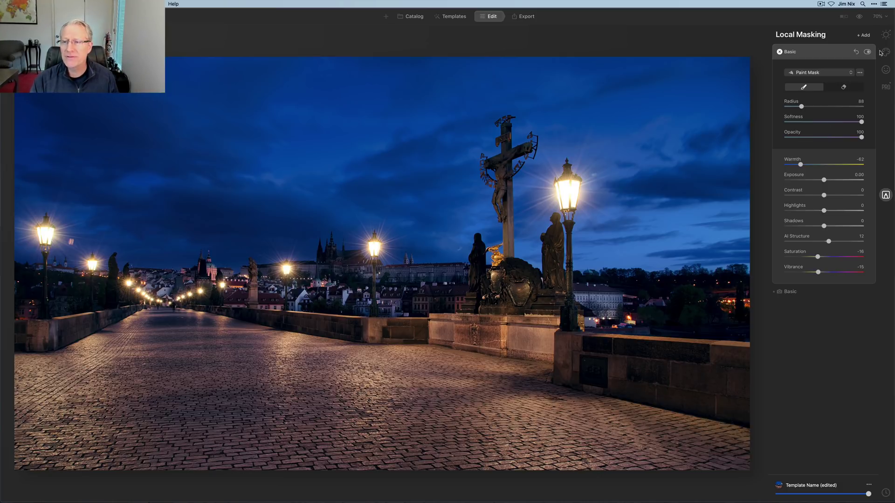
Lower the blue HSL saturation to -15 in the Color adjustments of the Essentials tools
click(886, 35)
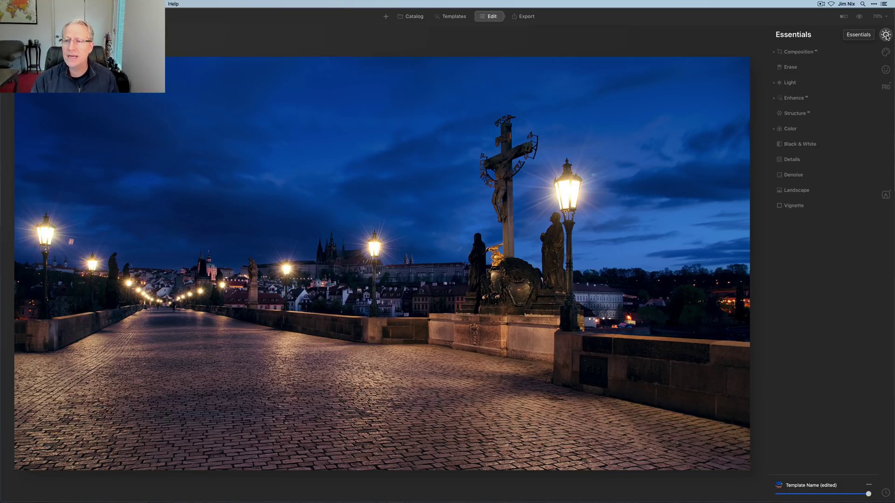
click(797, 131)
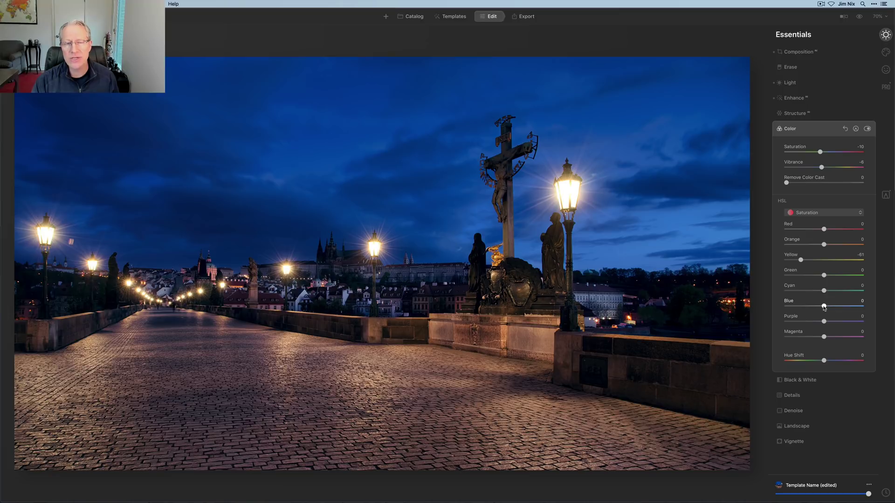
drag(825, 308, 818, 308)
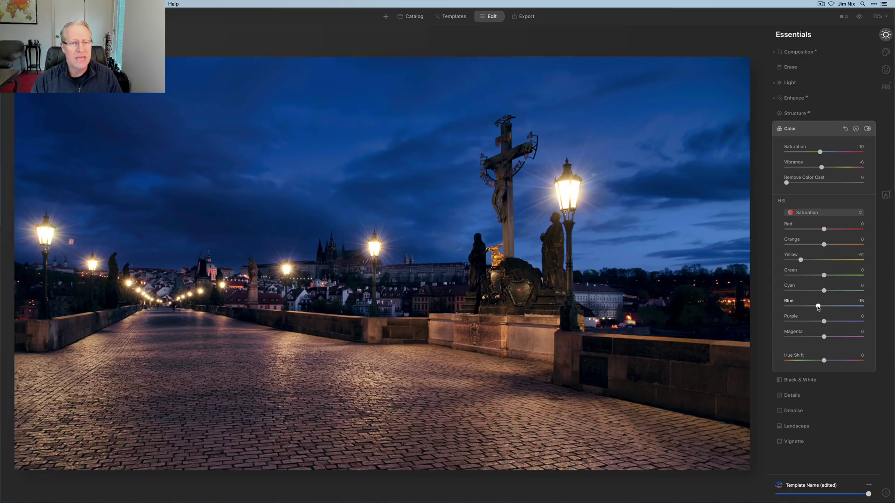
click(831, 133)
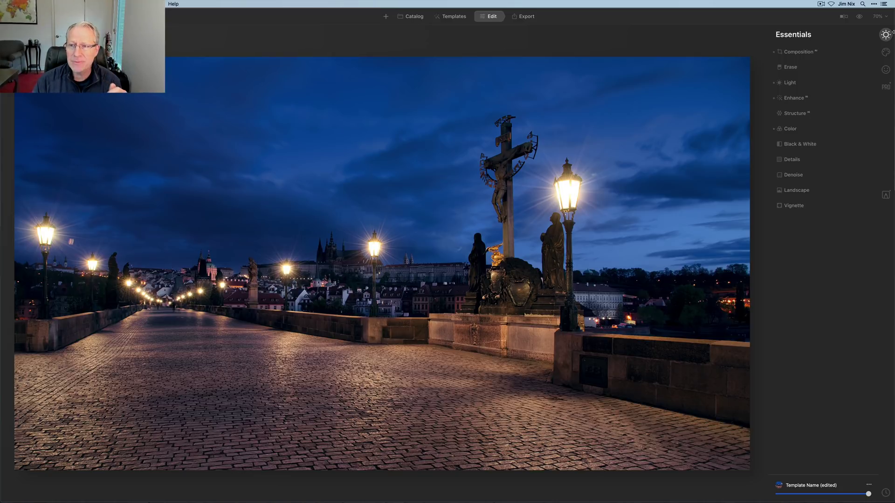
Compare the edited photo with the original, using the split before/after view and the full-frame original preview
click(844, 16)
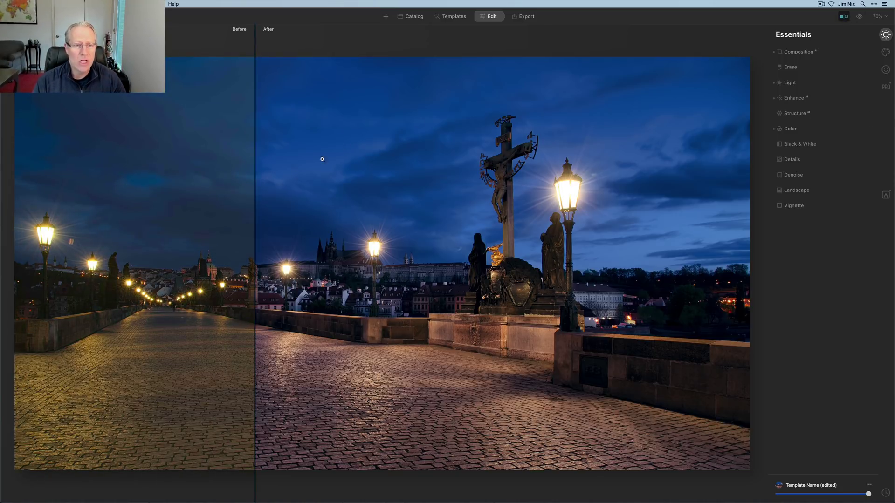
drag(255, 195, 270, 81)
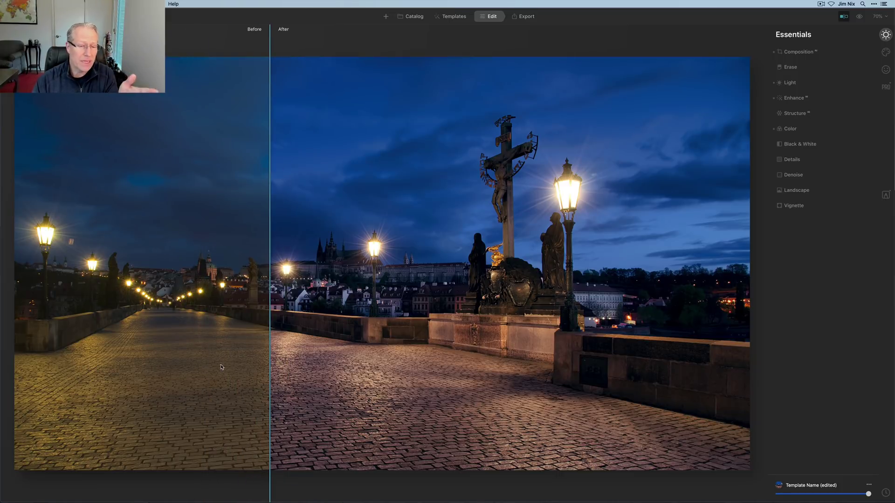
drag(270, 273, 178, 287)
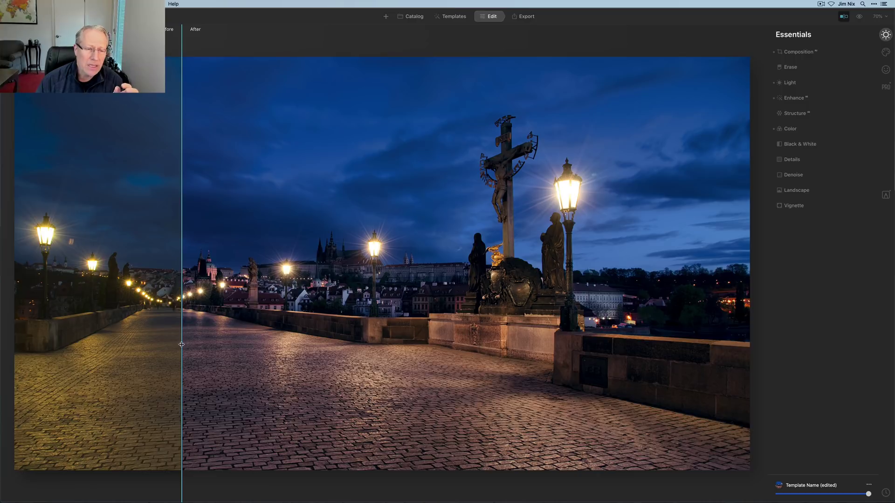
drag(182, 344, 148, 356)
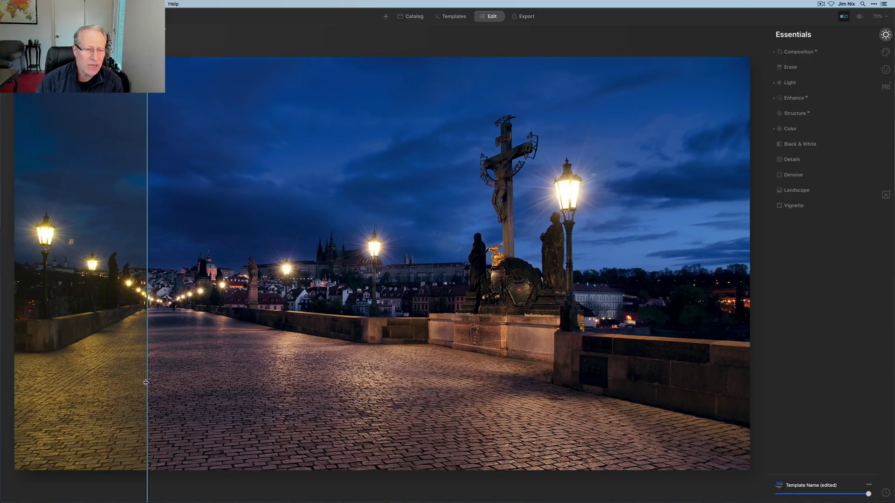
drag(145, 383, 191, 400)
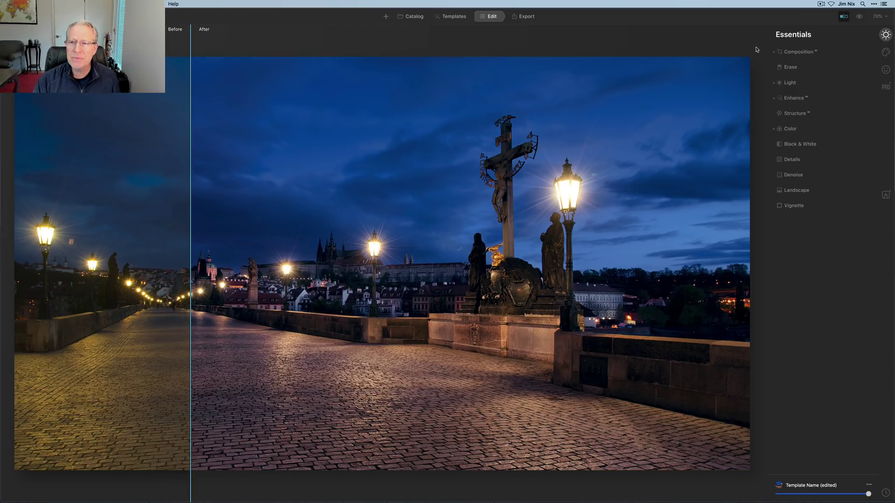
click(843, 16)
click(859, 17)
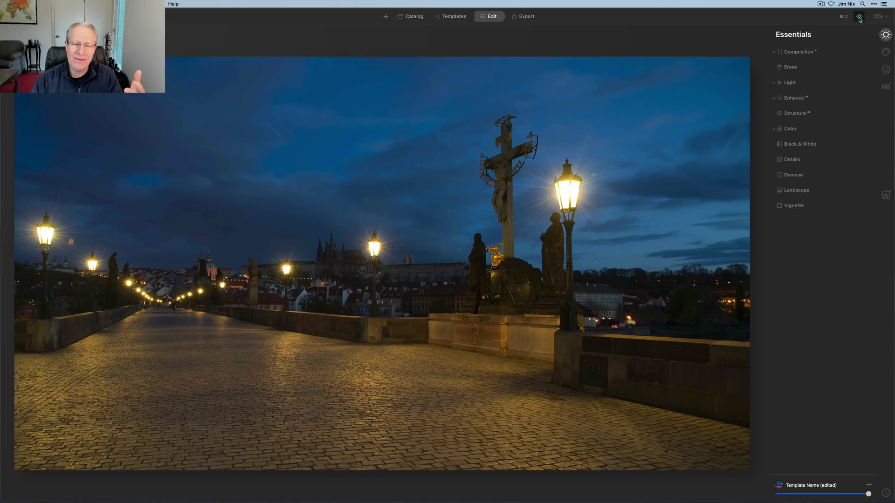
click(860, 18)
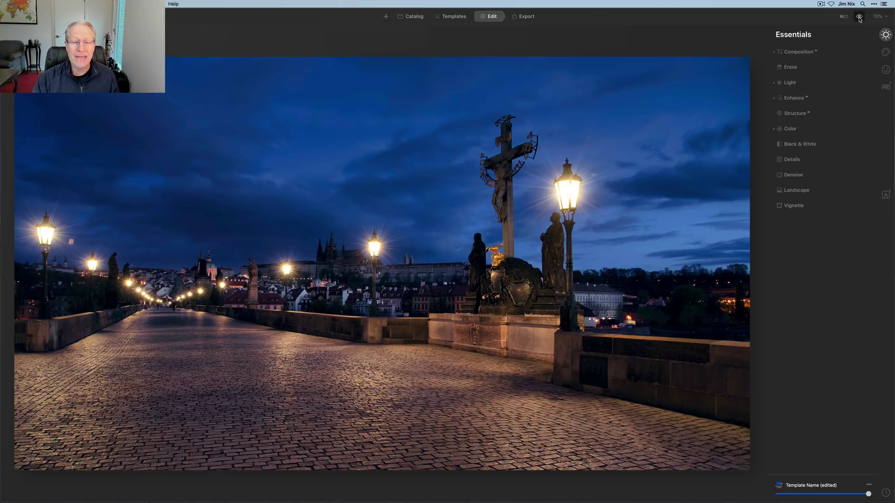